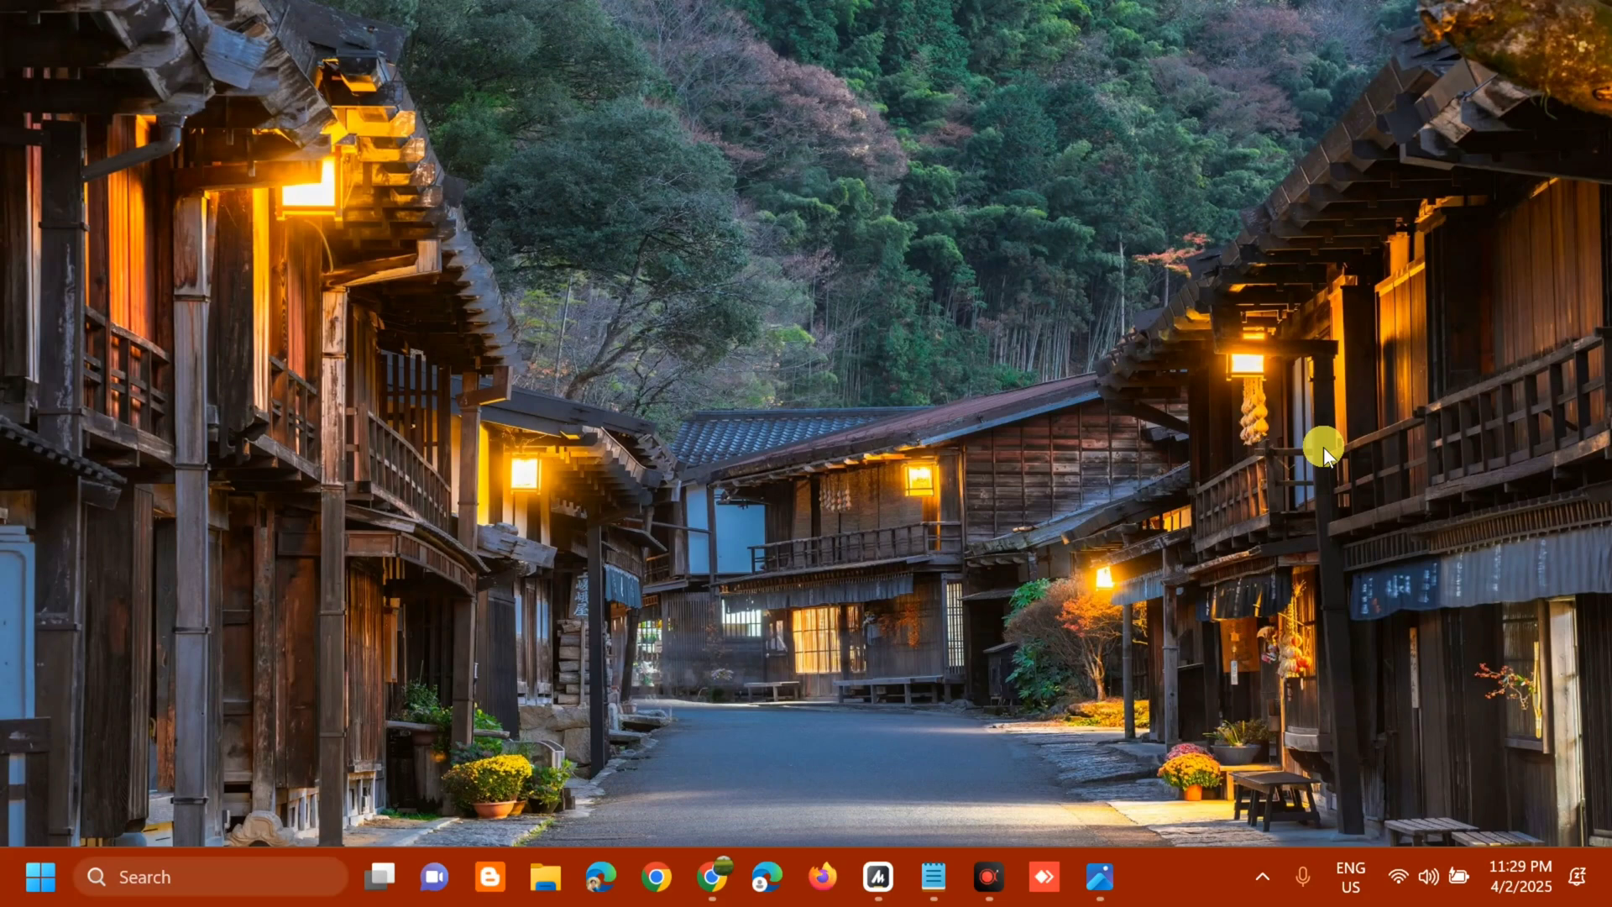
# - Search Start for 'registry' and run Registry Editor as administrator, approving the UAC prompt
pyautogui.click(1099, 878)
pyautogui.click(38, 878)
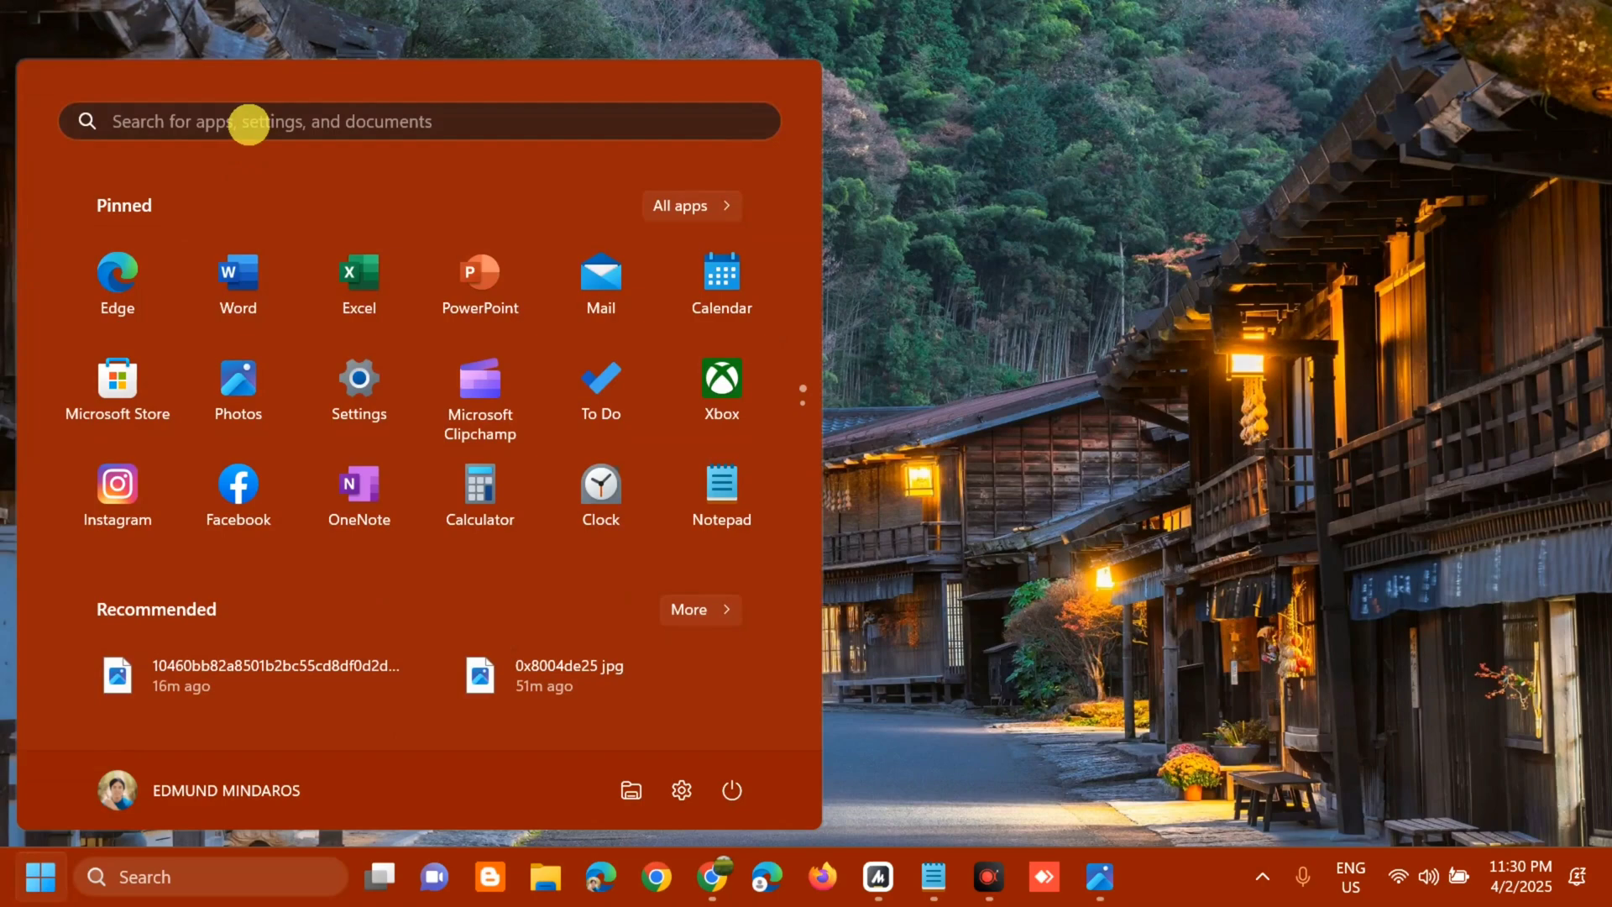
pyautogui.click(250, 121)
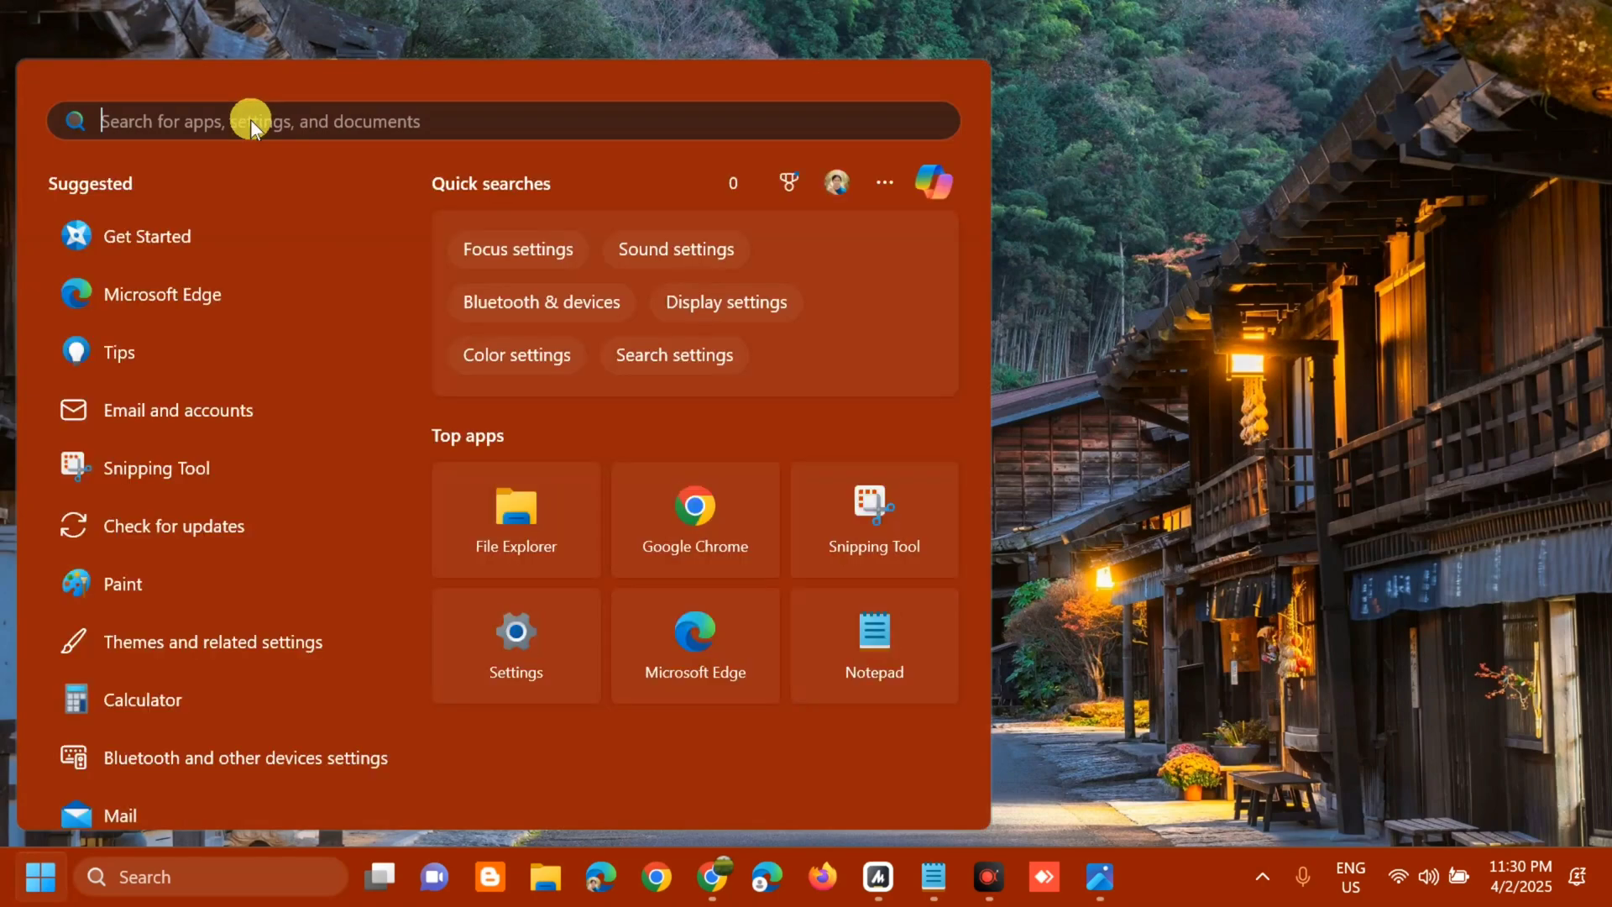
pyautogui.write('registry')
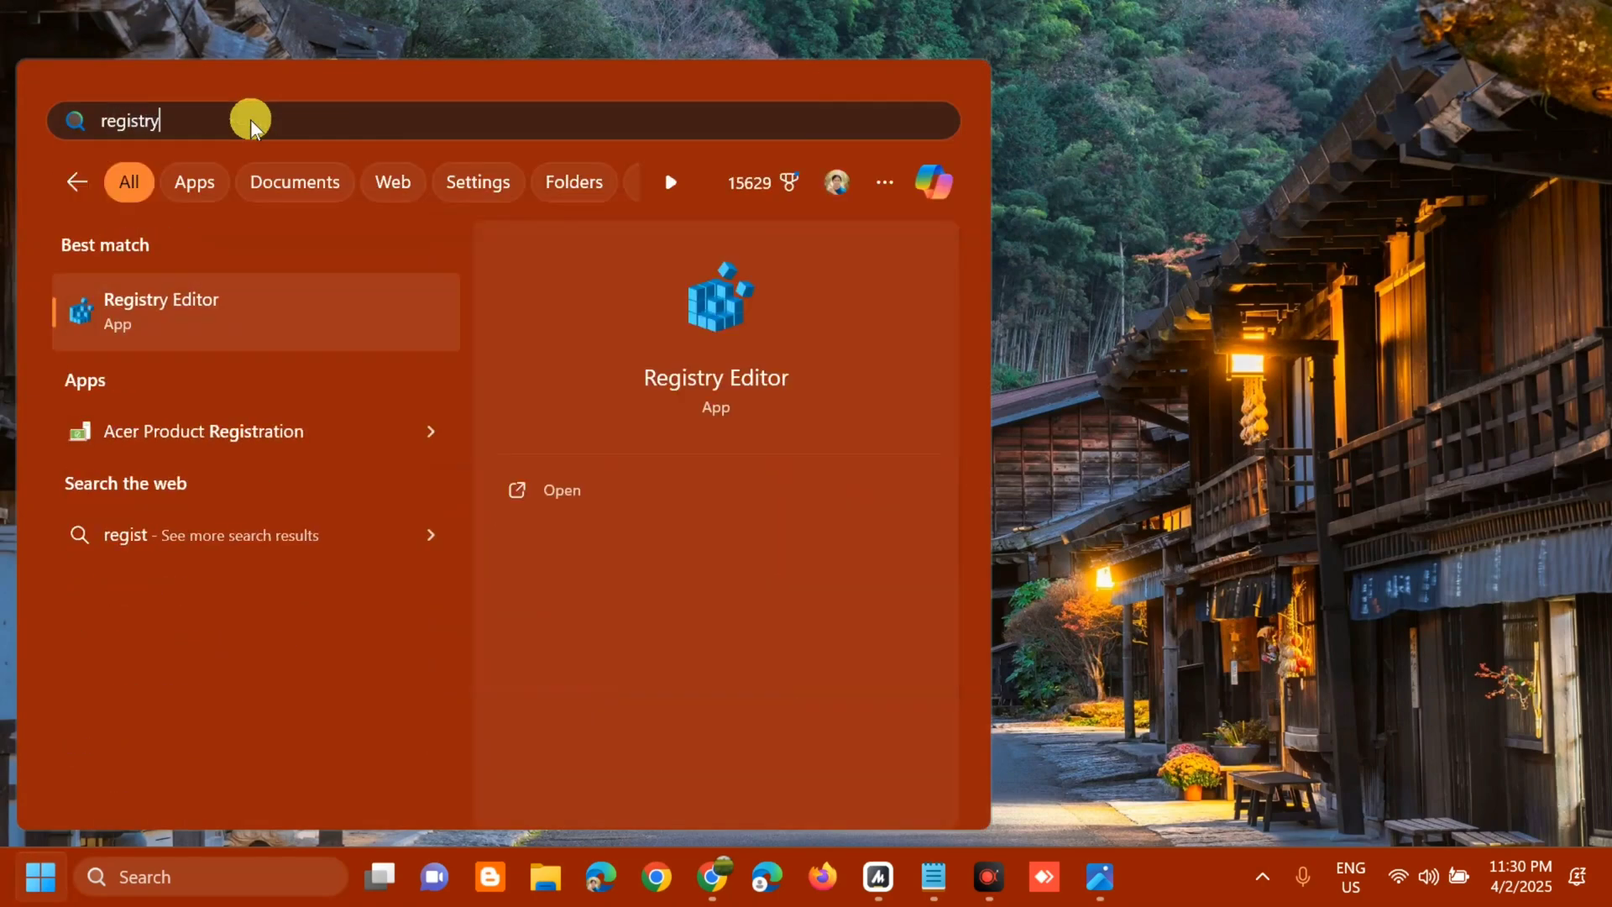
pyautogui.click(278, 299)
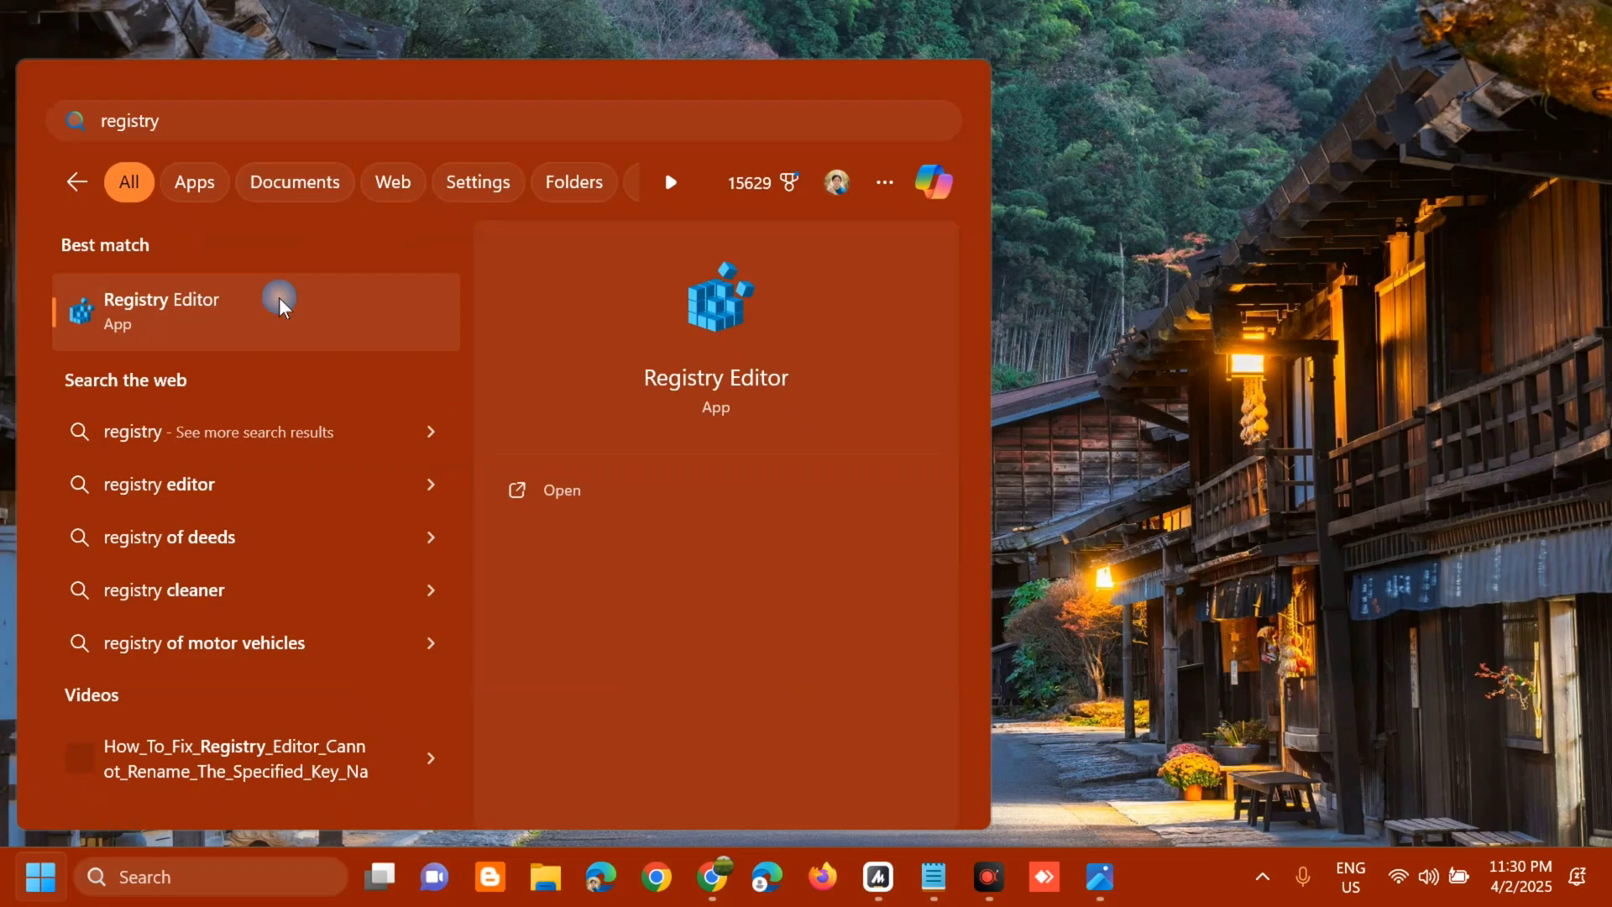
pyautogui.rightClick(278, 298)
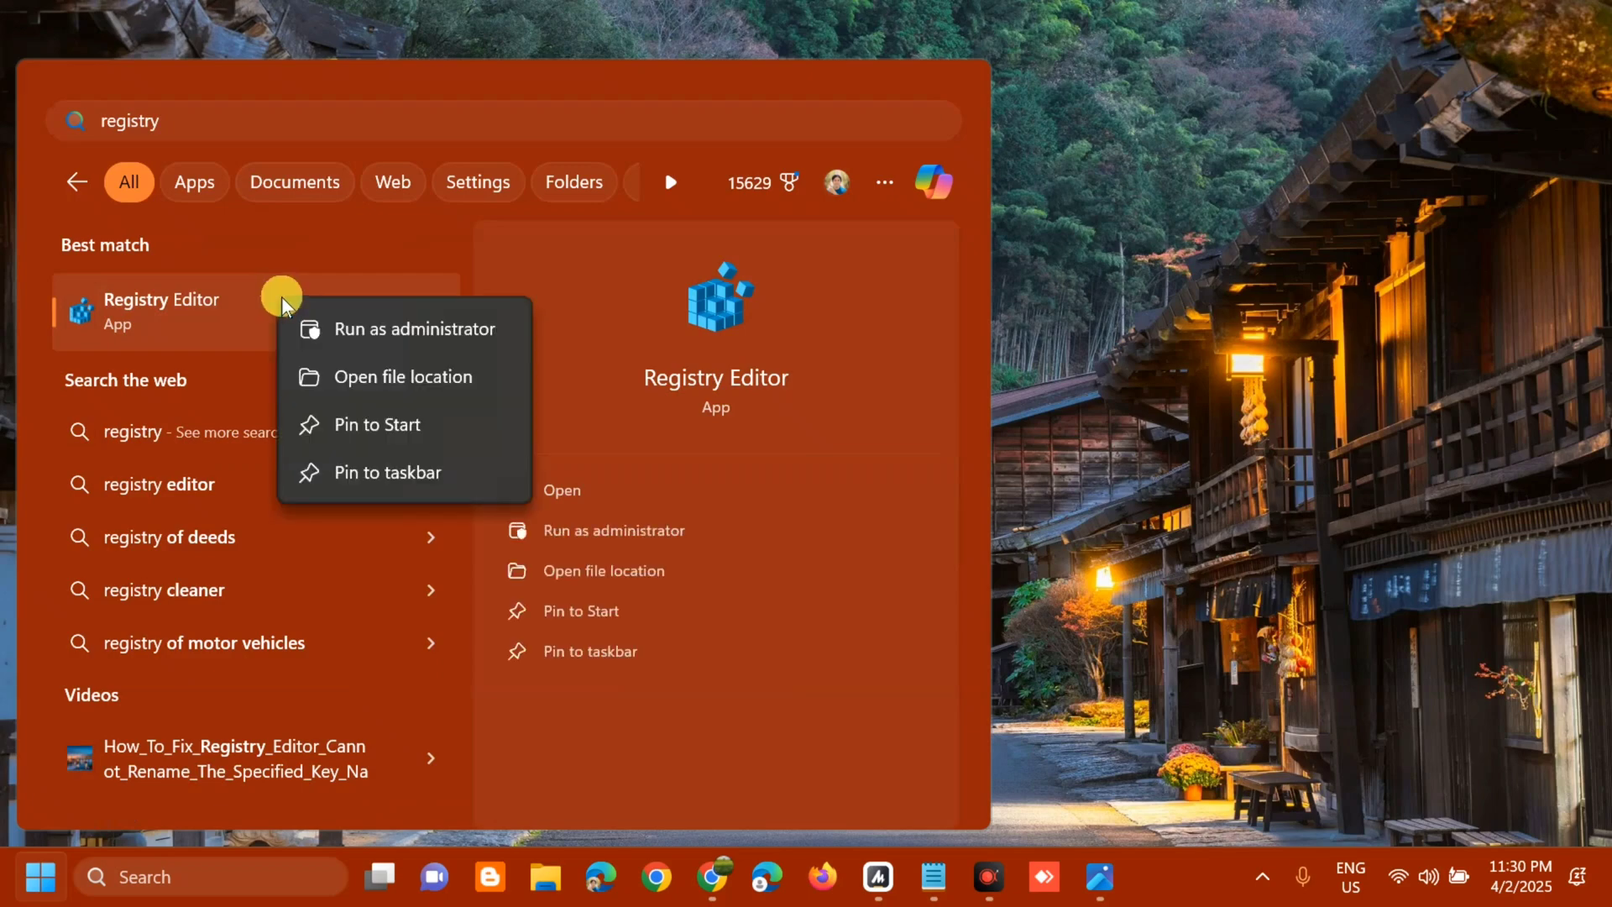
pyautogui.click(379, 329)
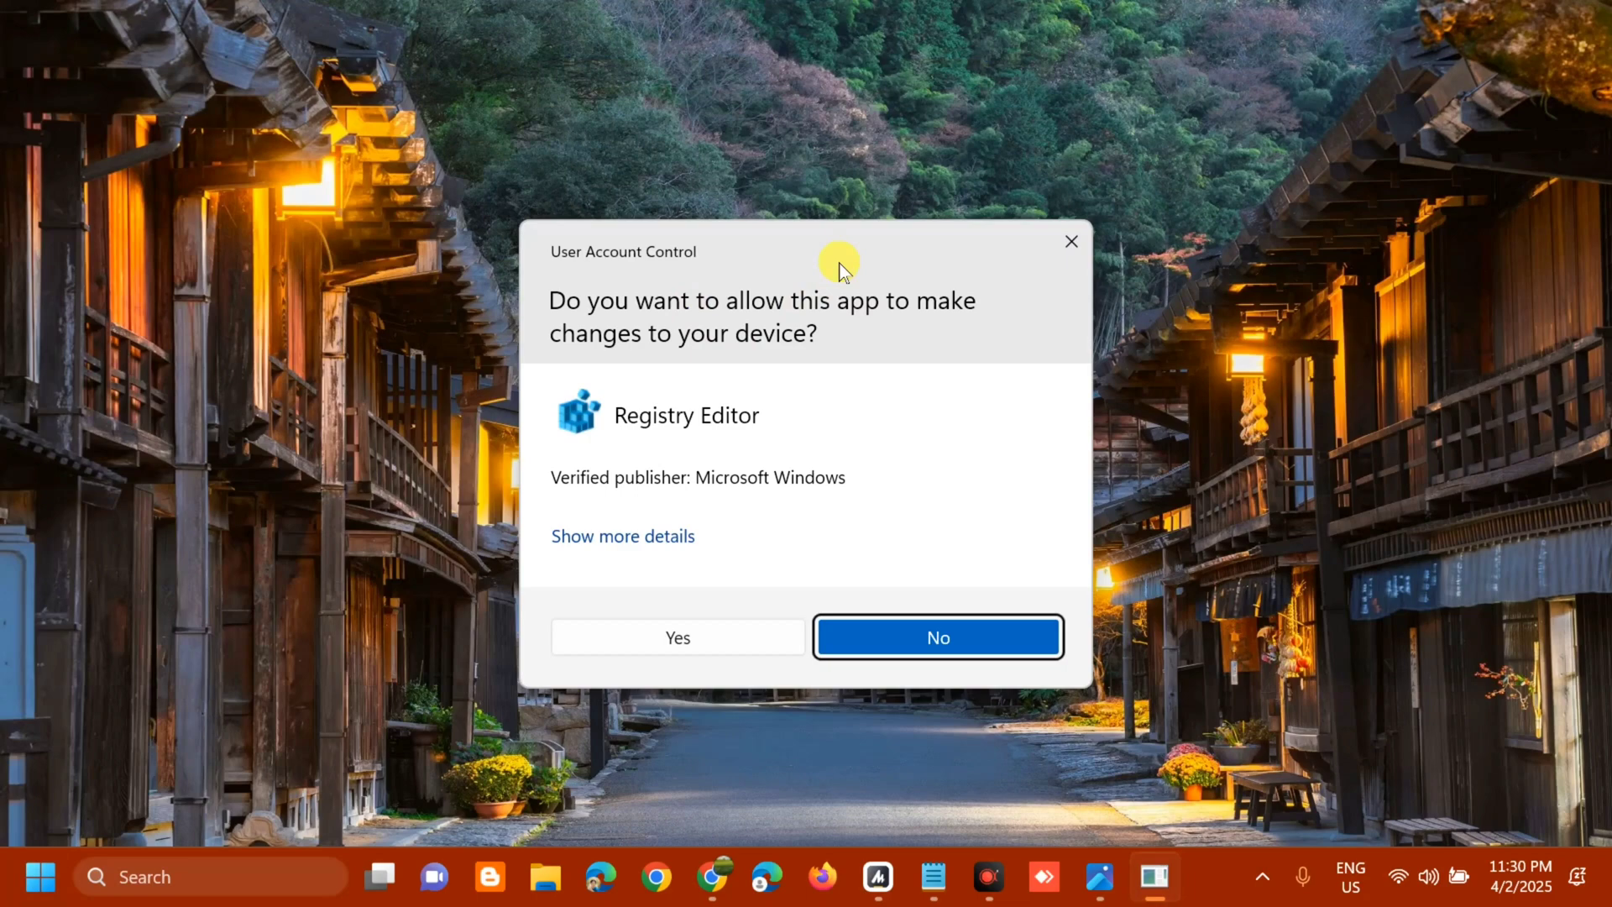
pyautogui.click(670, 645)
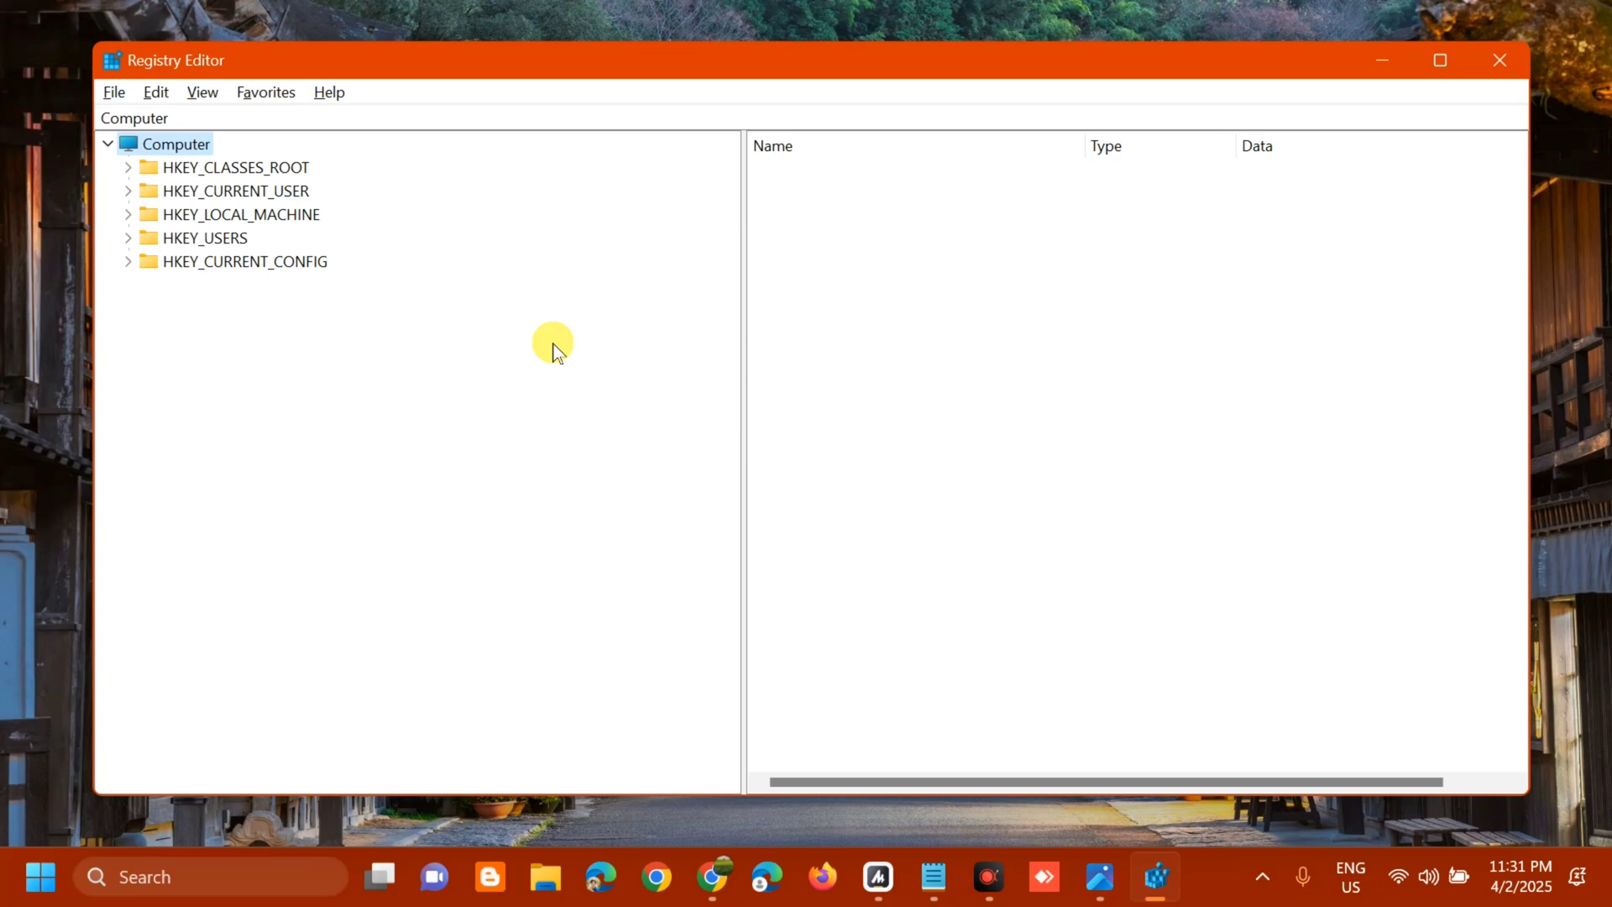
pyautogui.click(114, 94)
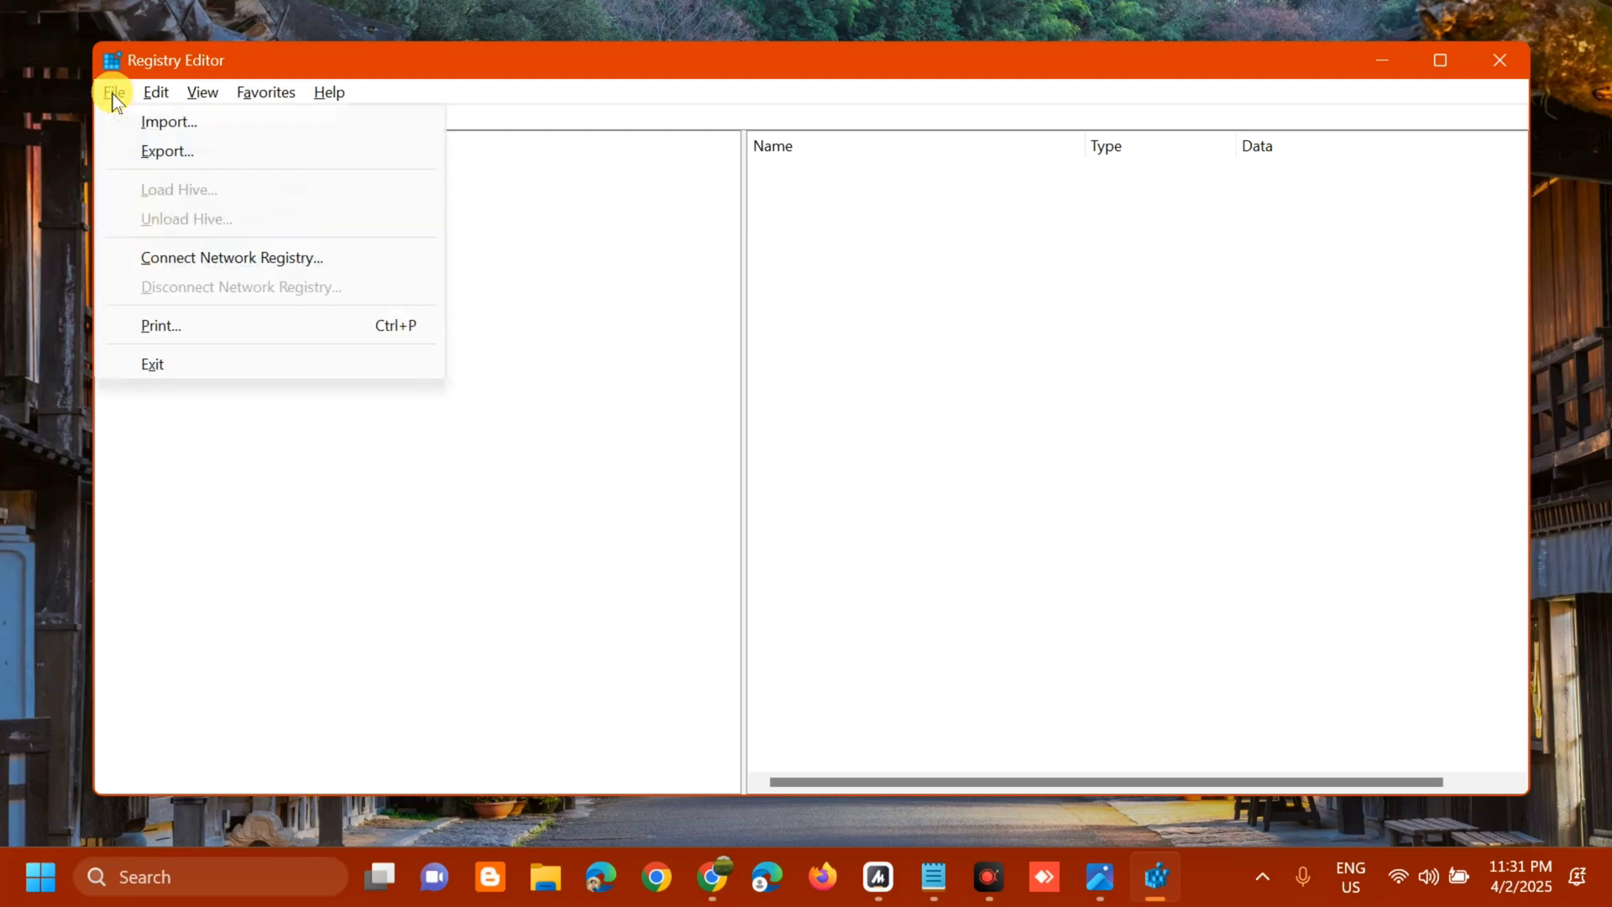
pyautogui.click(151, 160)
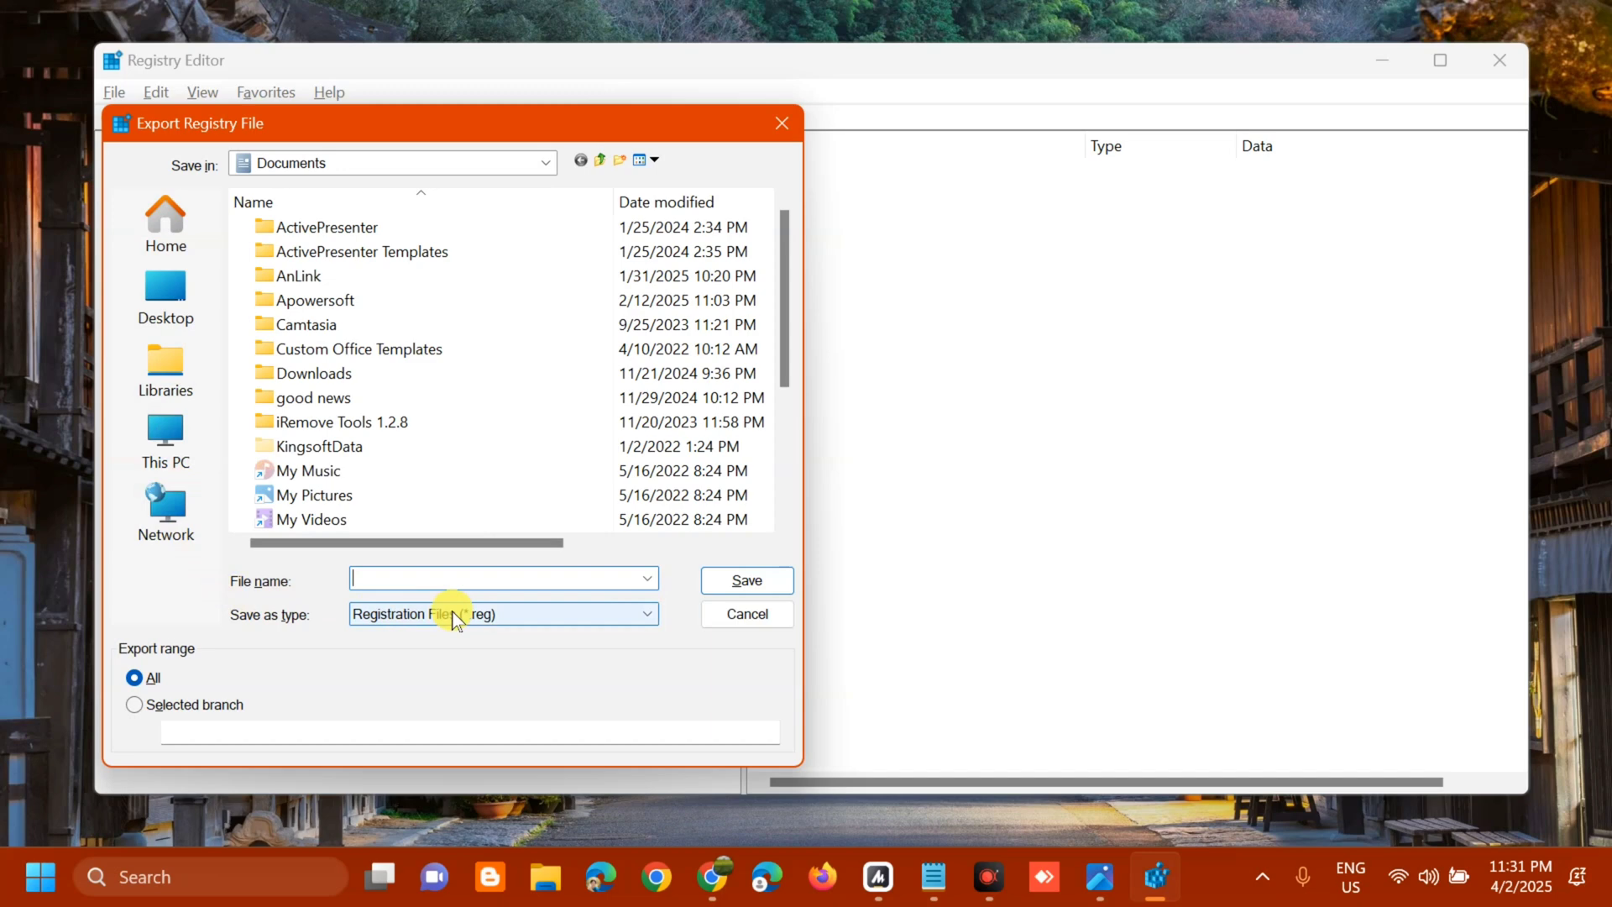
pyautogui.click(740, 617)
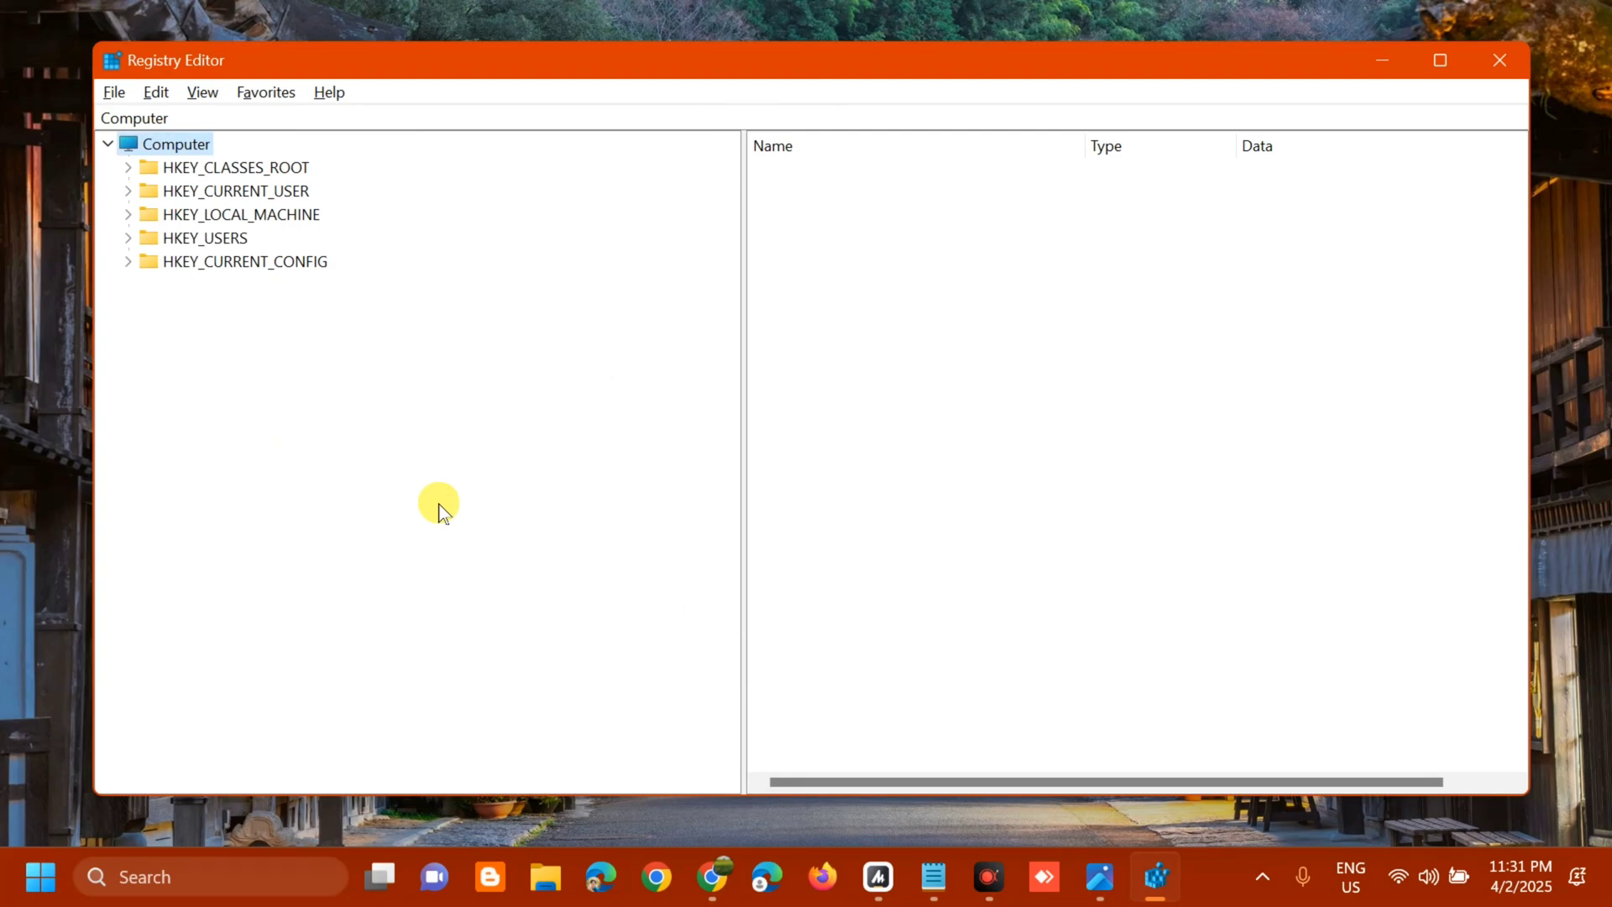
pyautogui.click(115, 95)
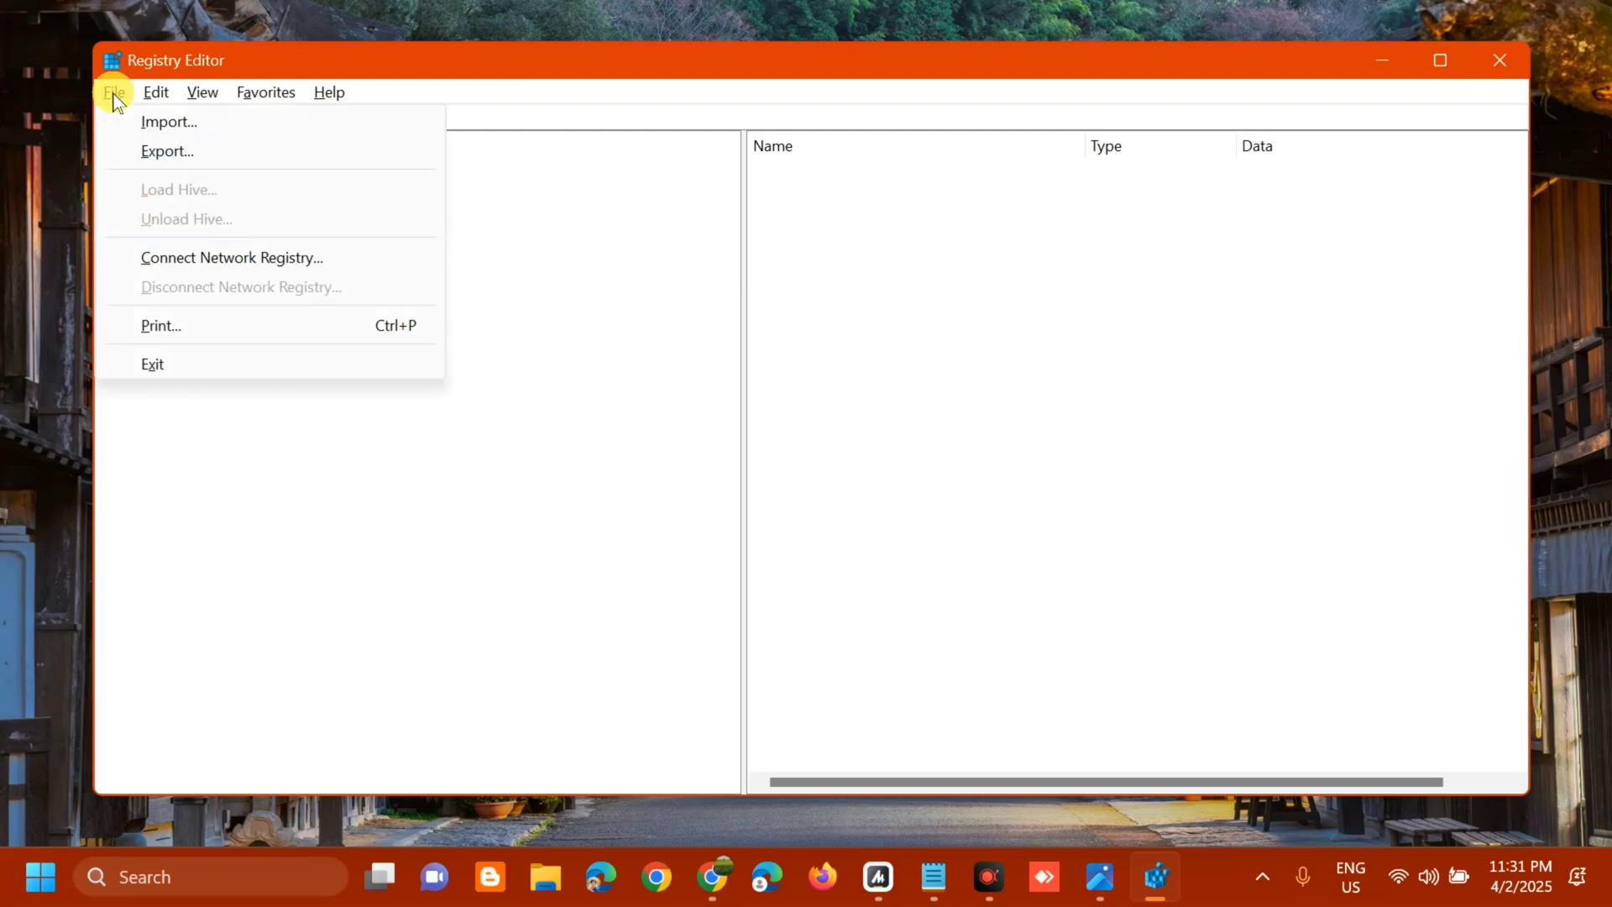
pyautogui.click(160, 124)
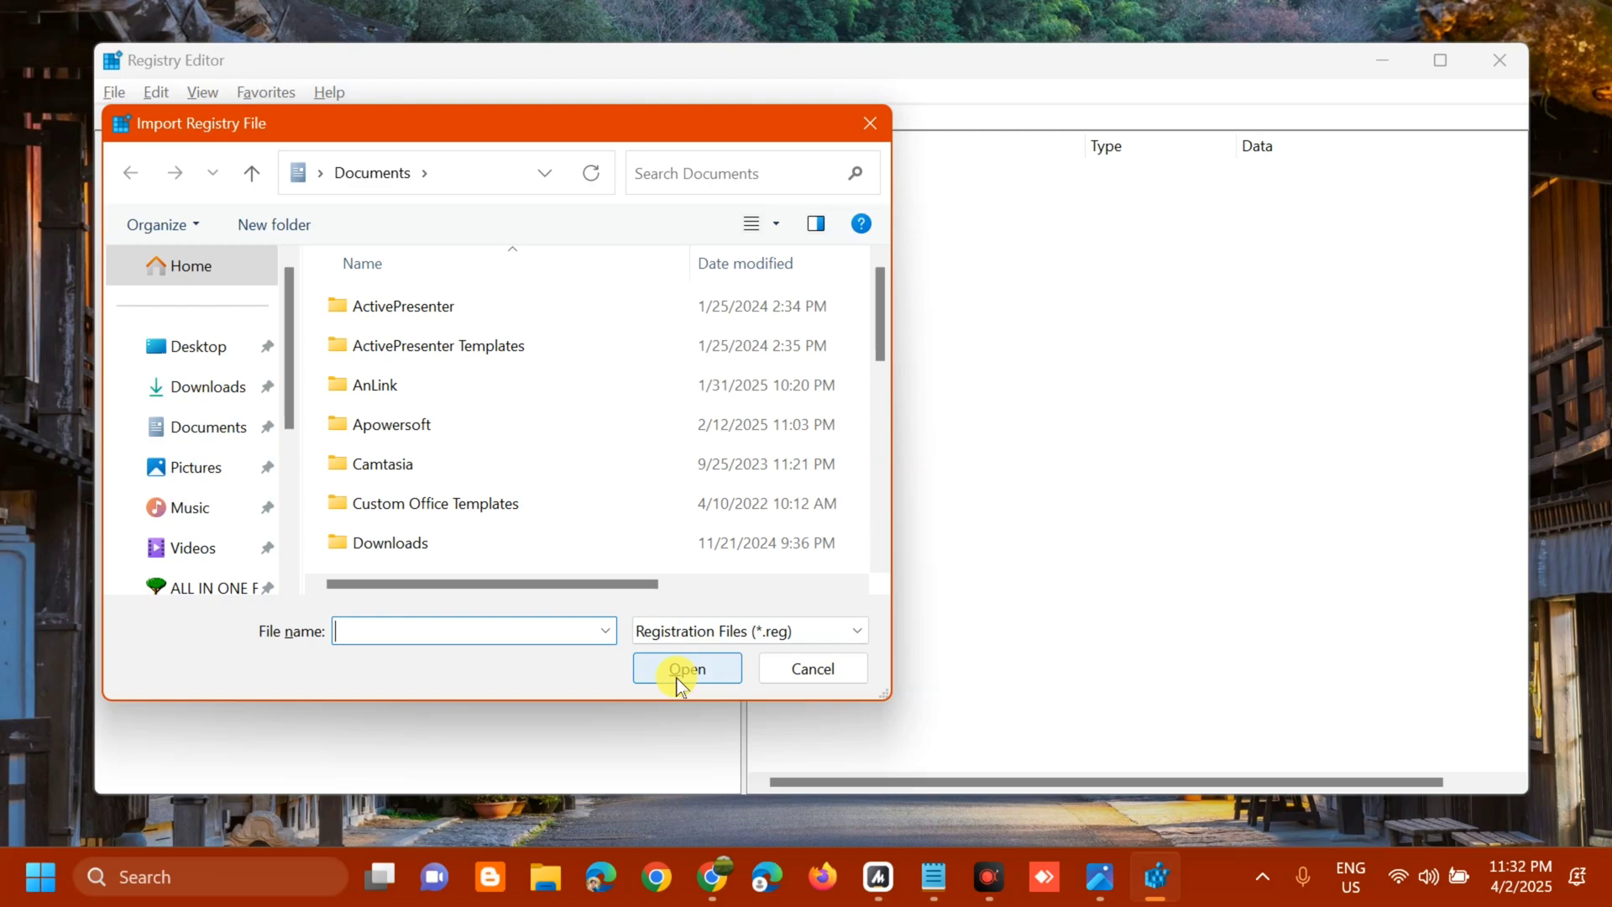
pyautogui.click(812, 669)
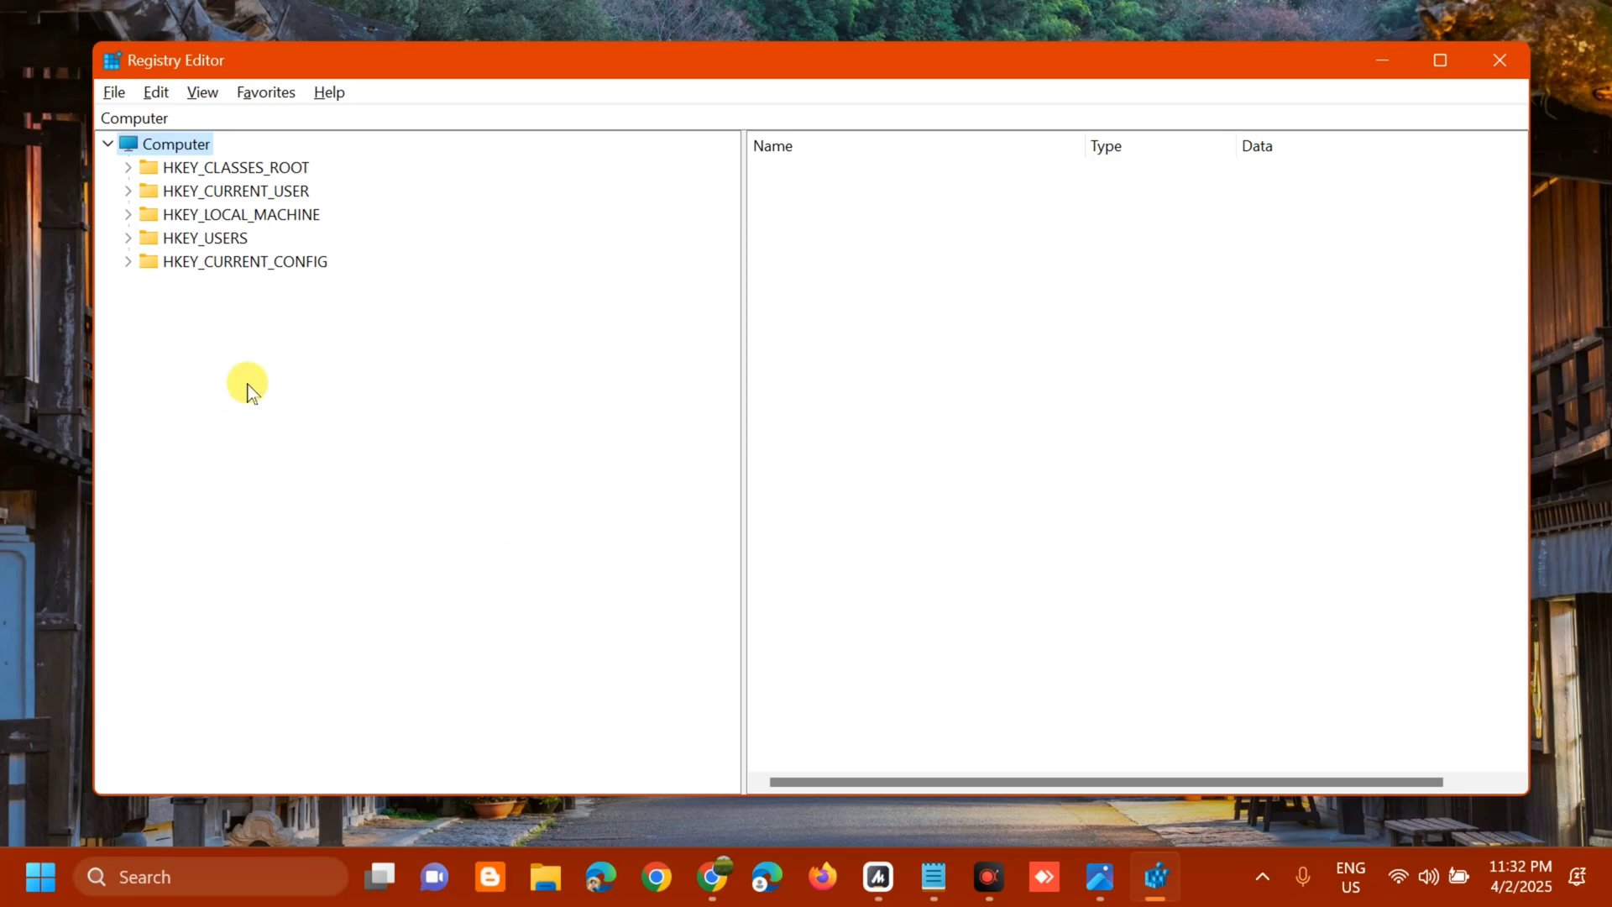
# - Expand HKEY_LOCAL_MACHINE > SOFTWARE > Microsoft > Windows NT and select CurrentVersion
pyautogui.doubleClick(192, 220)
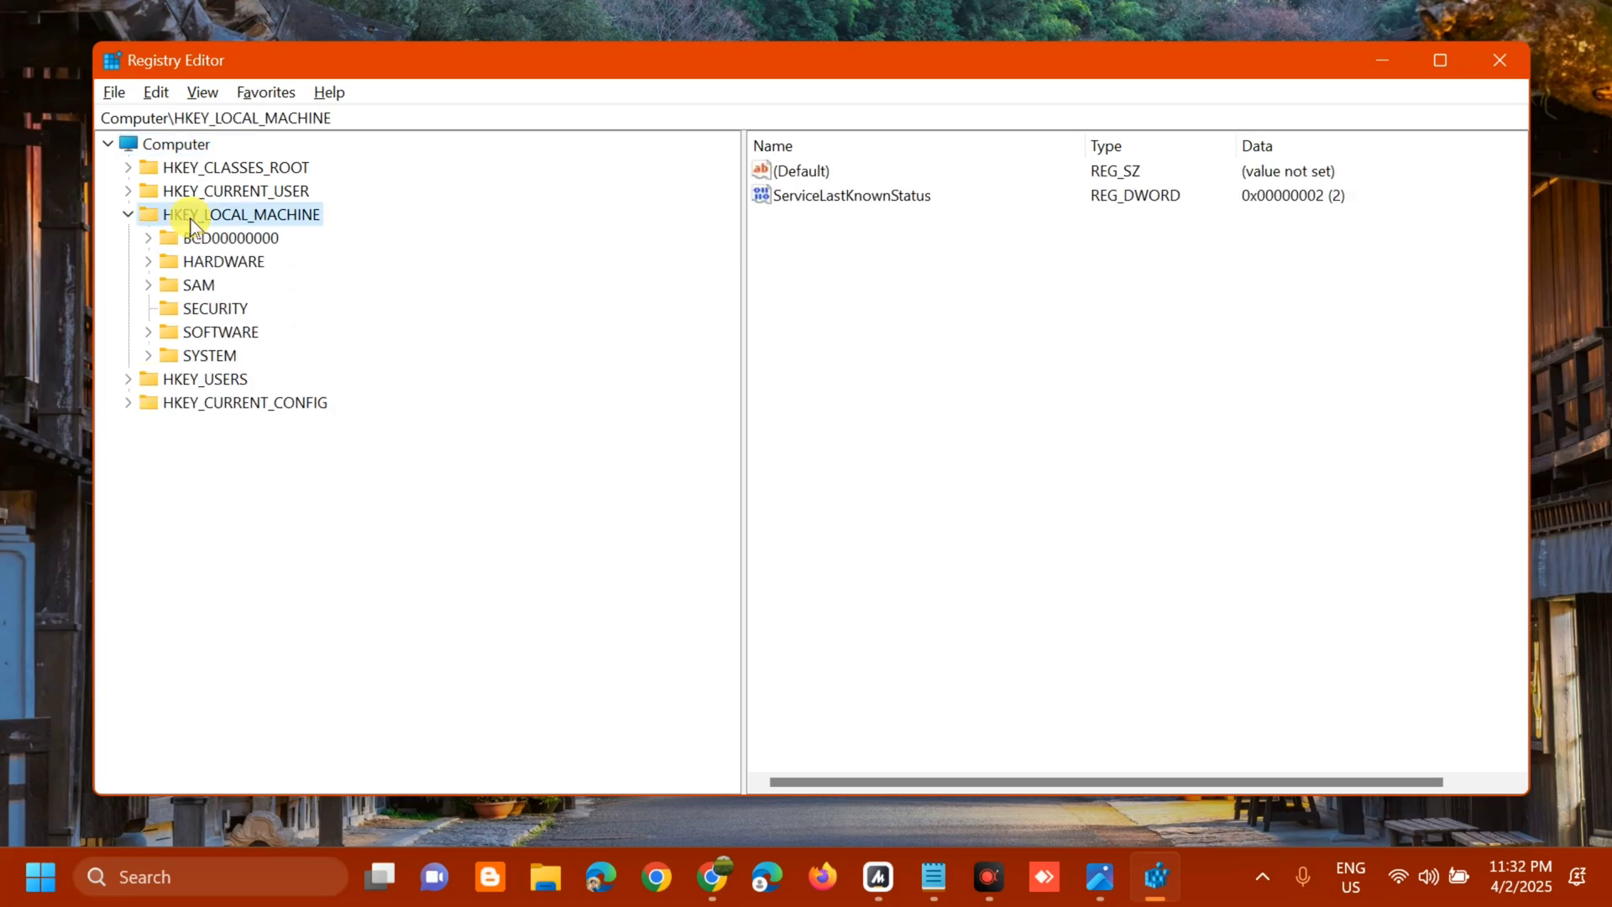
pyautogui.doubleClick(210, 334)
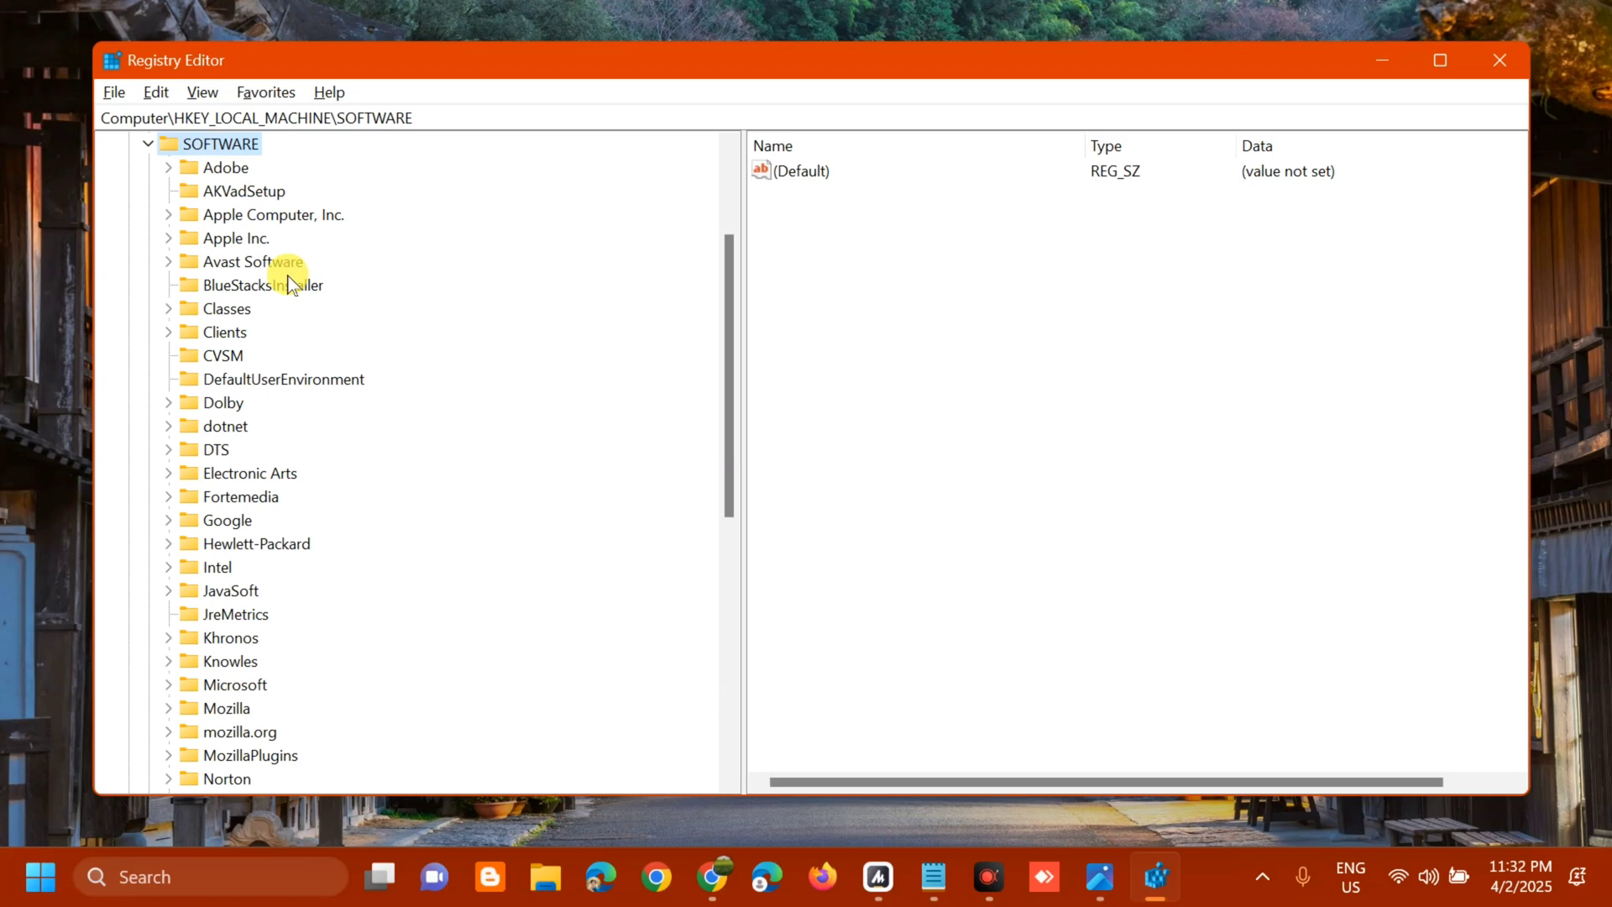
pyautogui.scroll(-2, 261, 445)
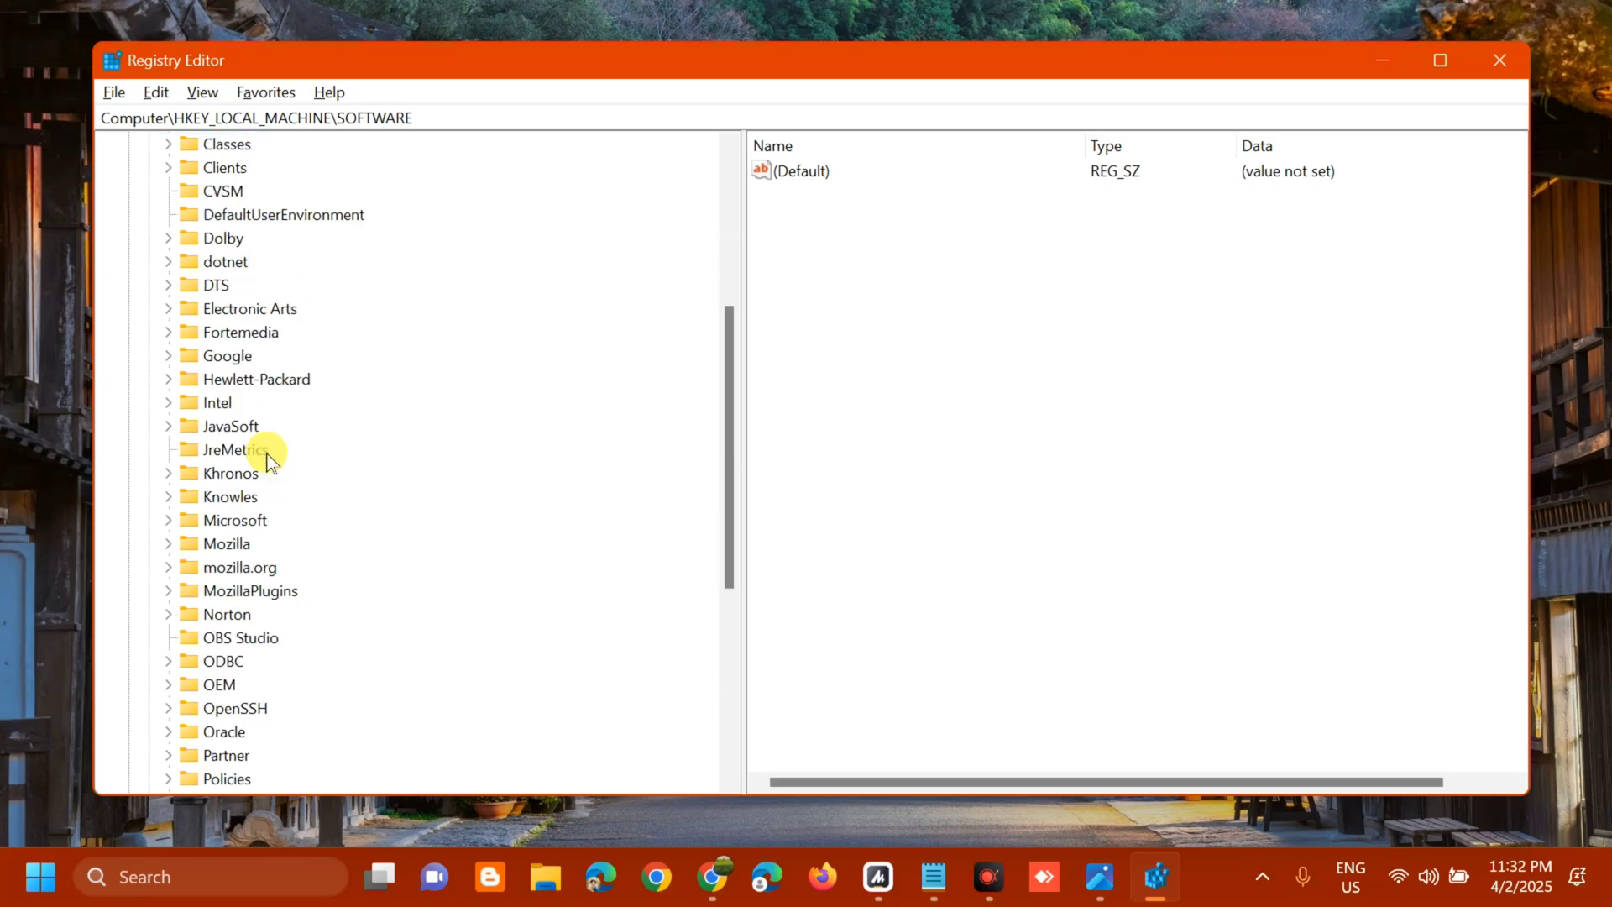
pyautogui.doubleClick(236, 520)
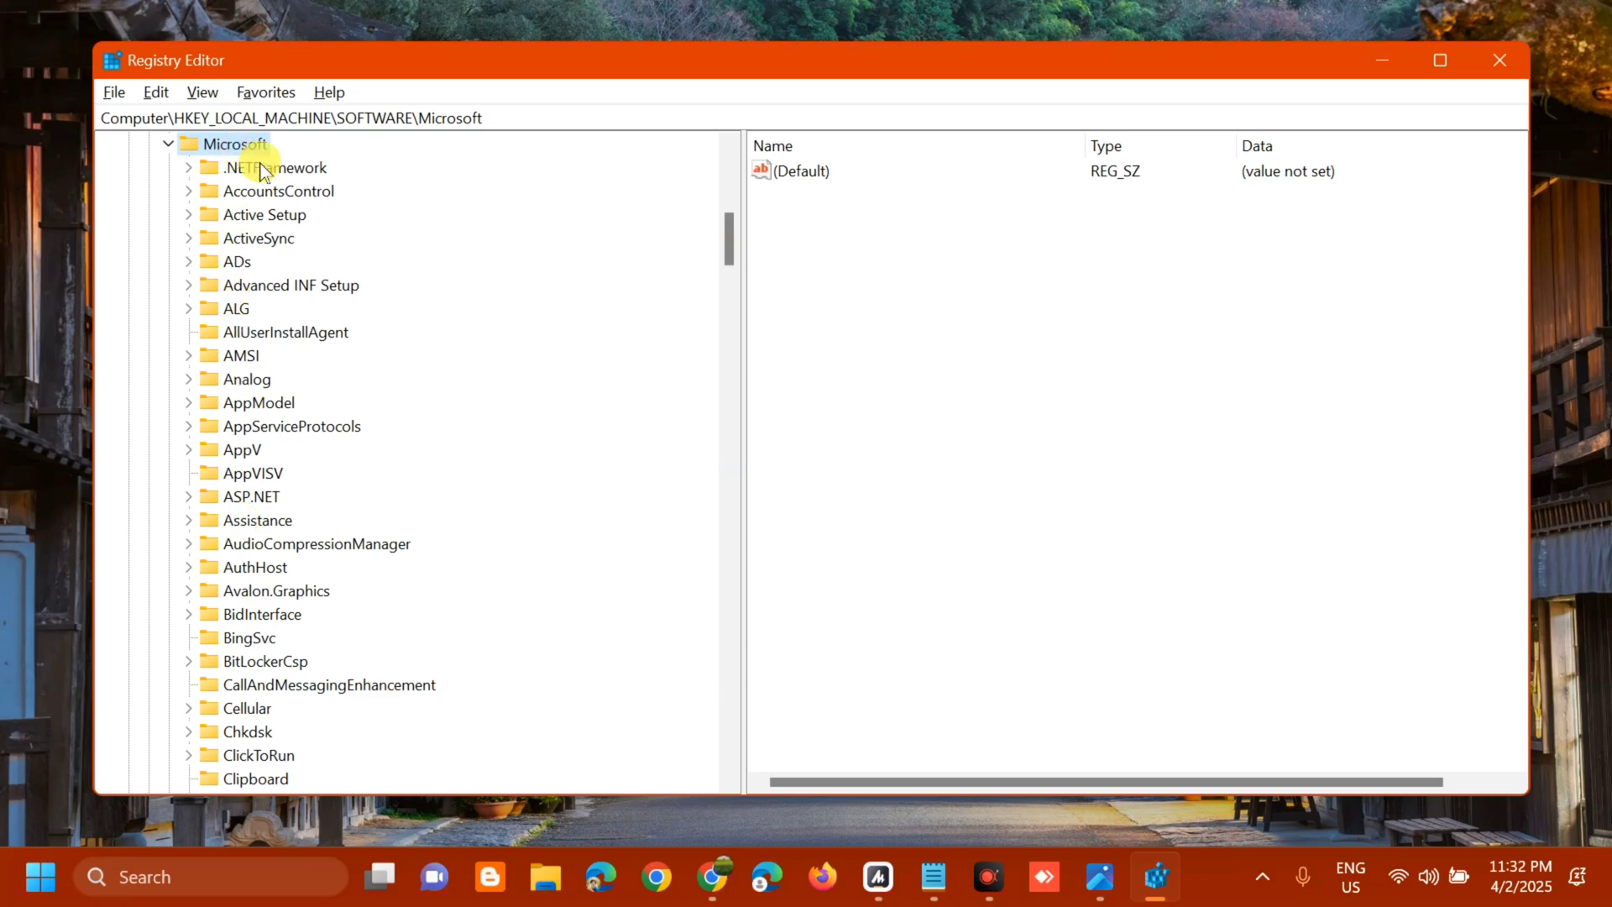
pyautogui.scroll(-10, 281, 342)
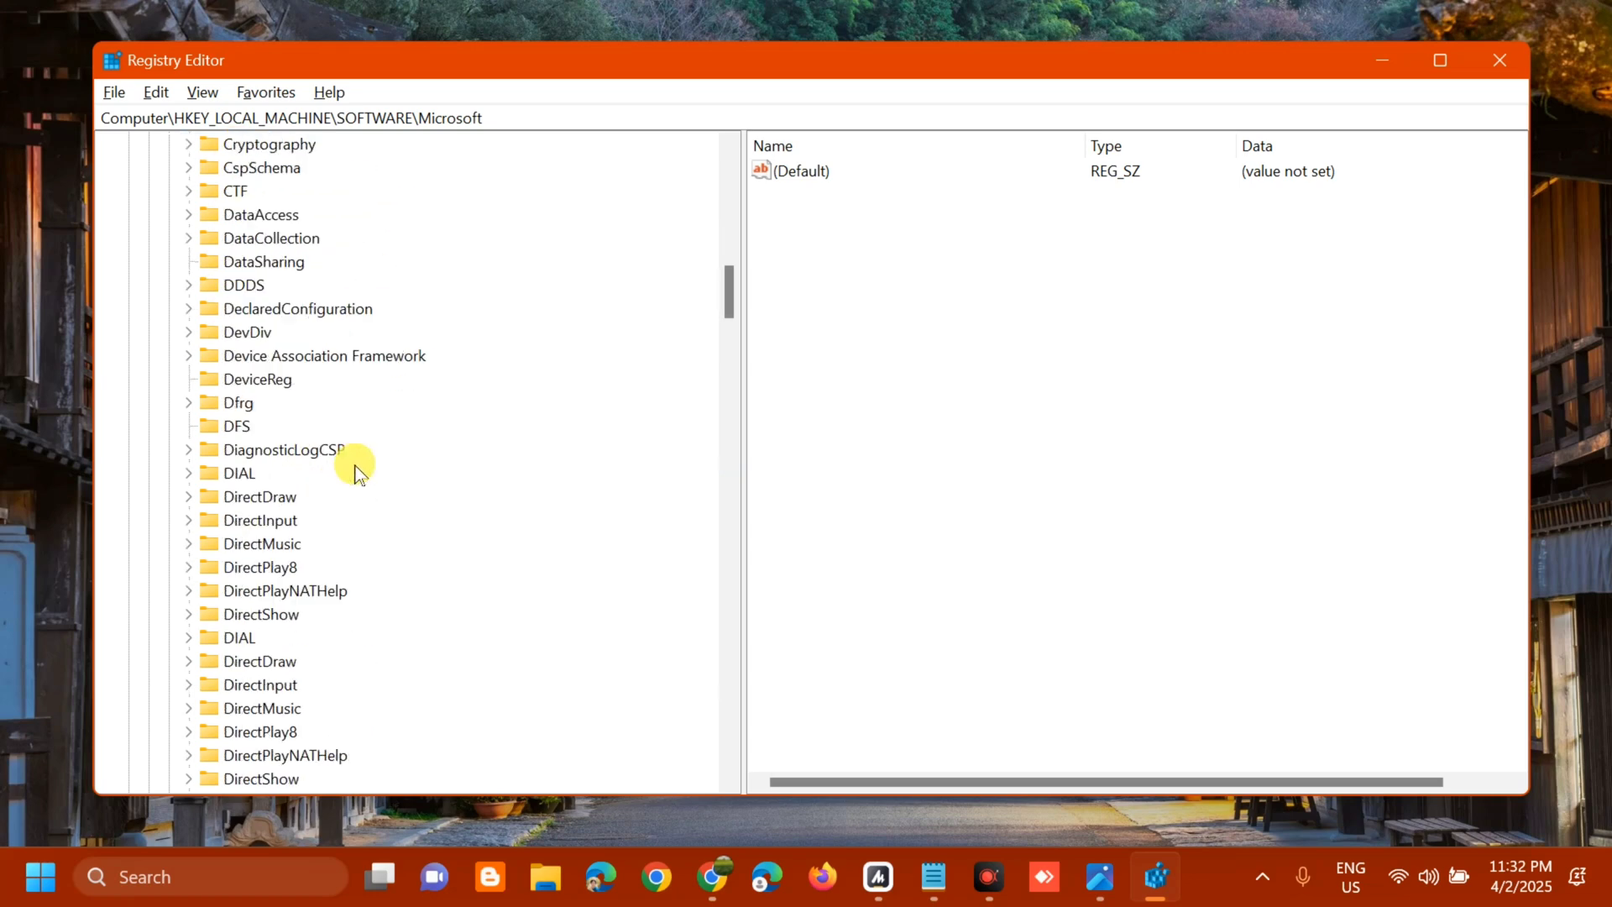
pyautogui.scroll(-20, 358, 475)
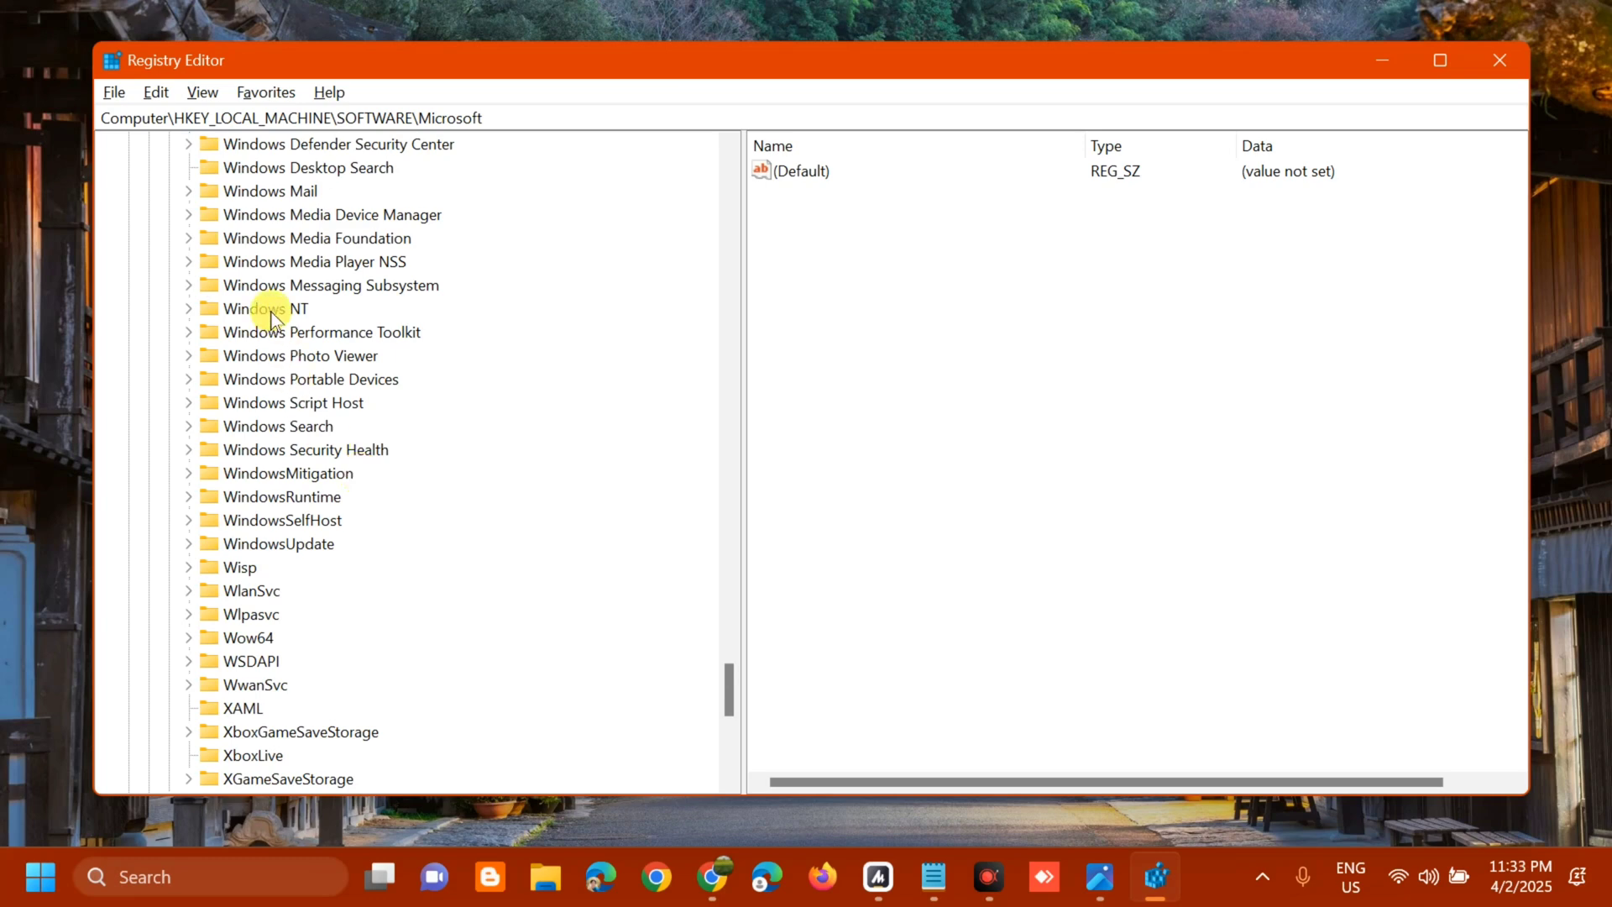
pyautogui.click(189, 309)
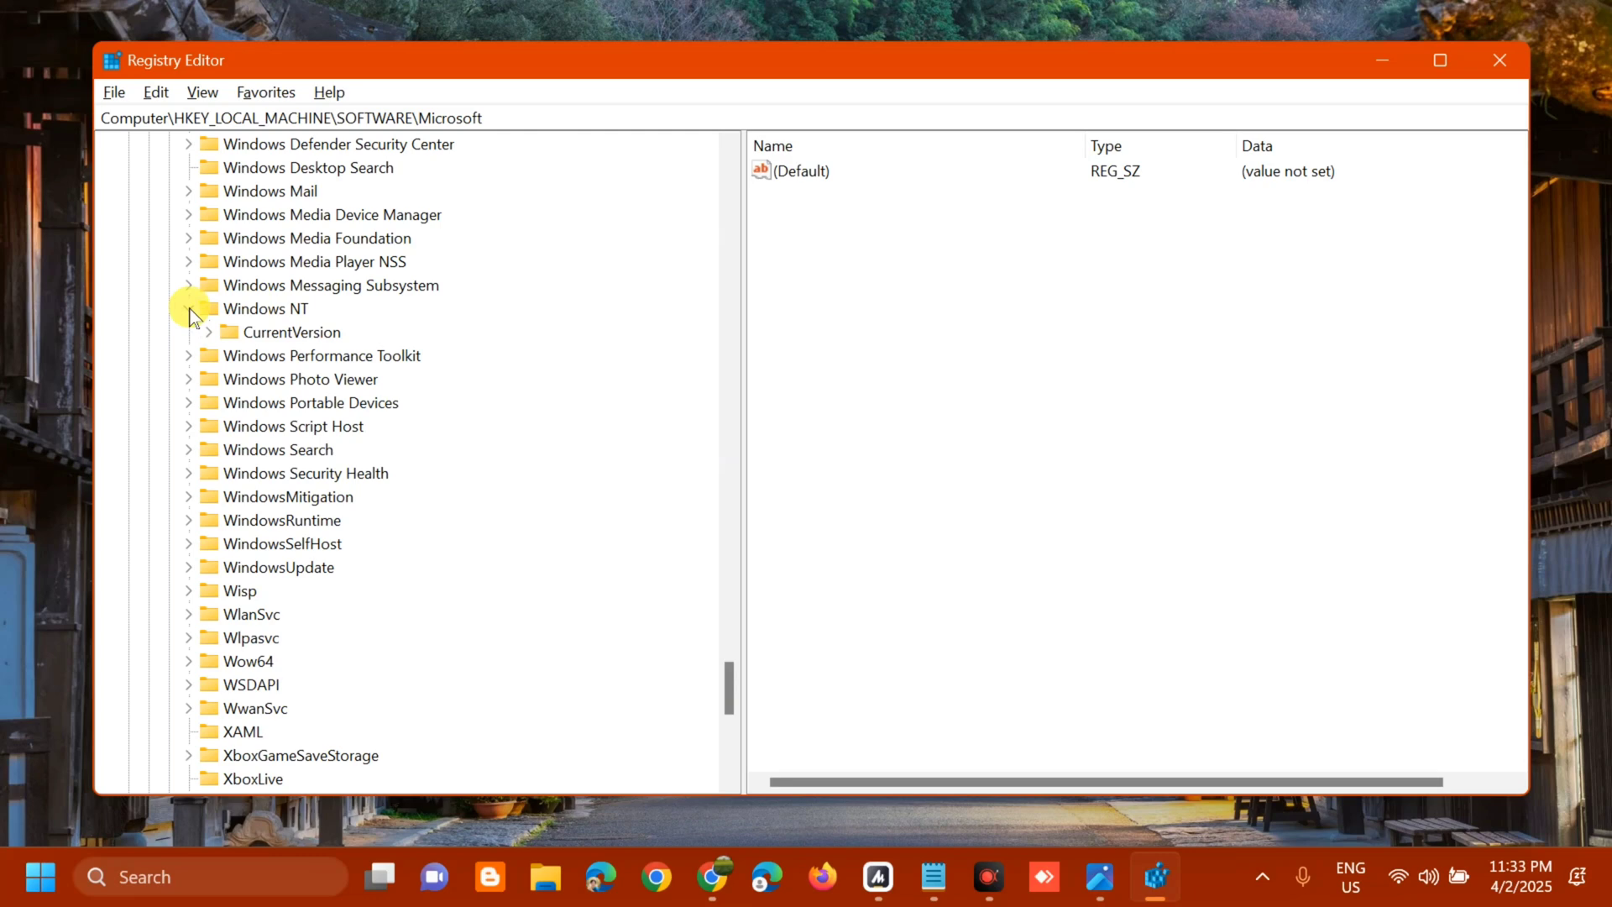
pyautogui.click(281, 333)
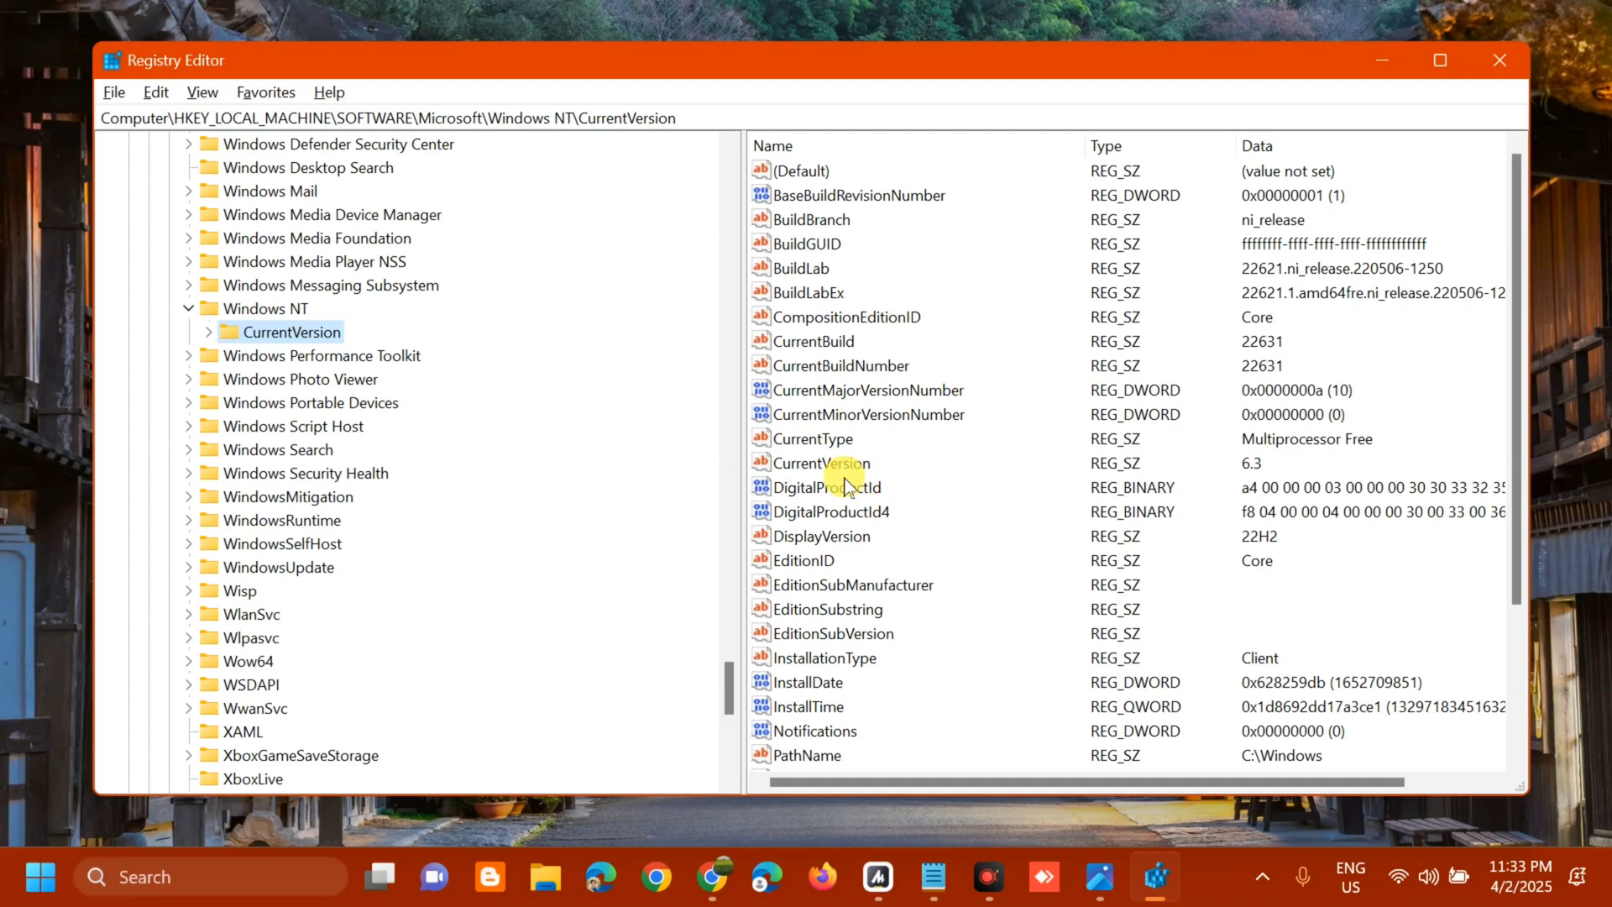
# - Delete the Notifications value from CurrentVersion and confirm the Confirm Value Delete warning
pyautogui.scroll(-5, 918, 331)
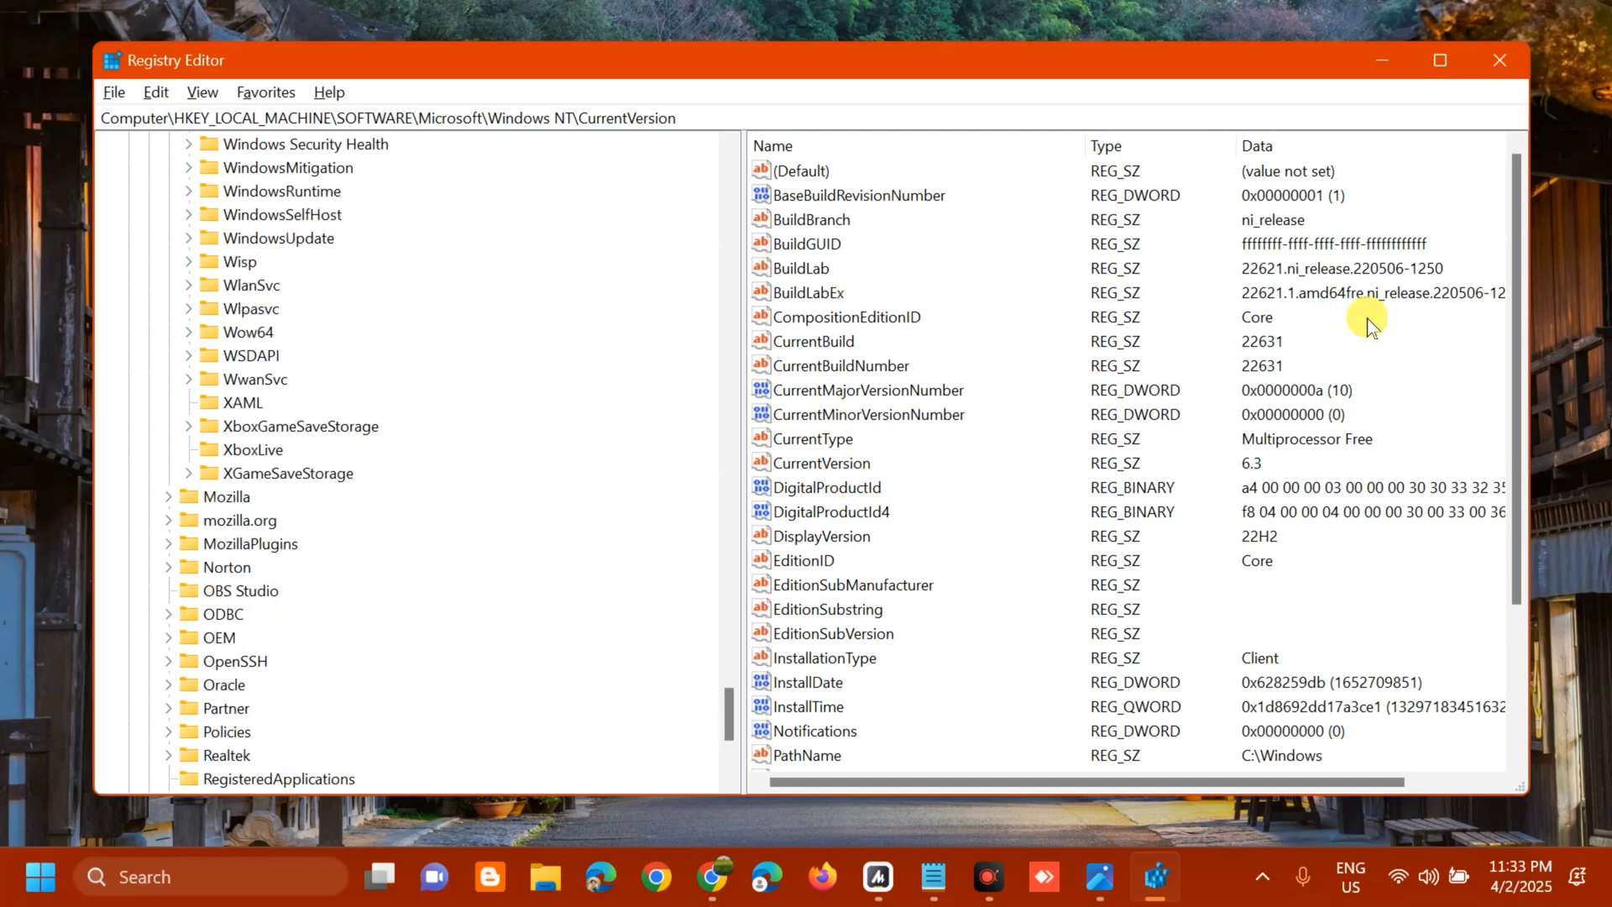
pyautogui.moveTo(1522, 320); pyautogui.dragTo(1521, 440)
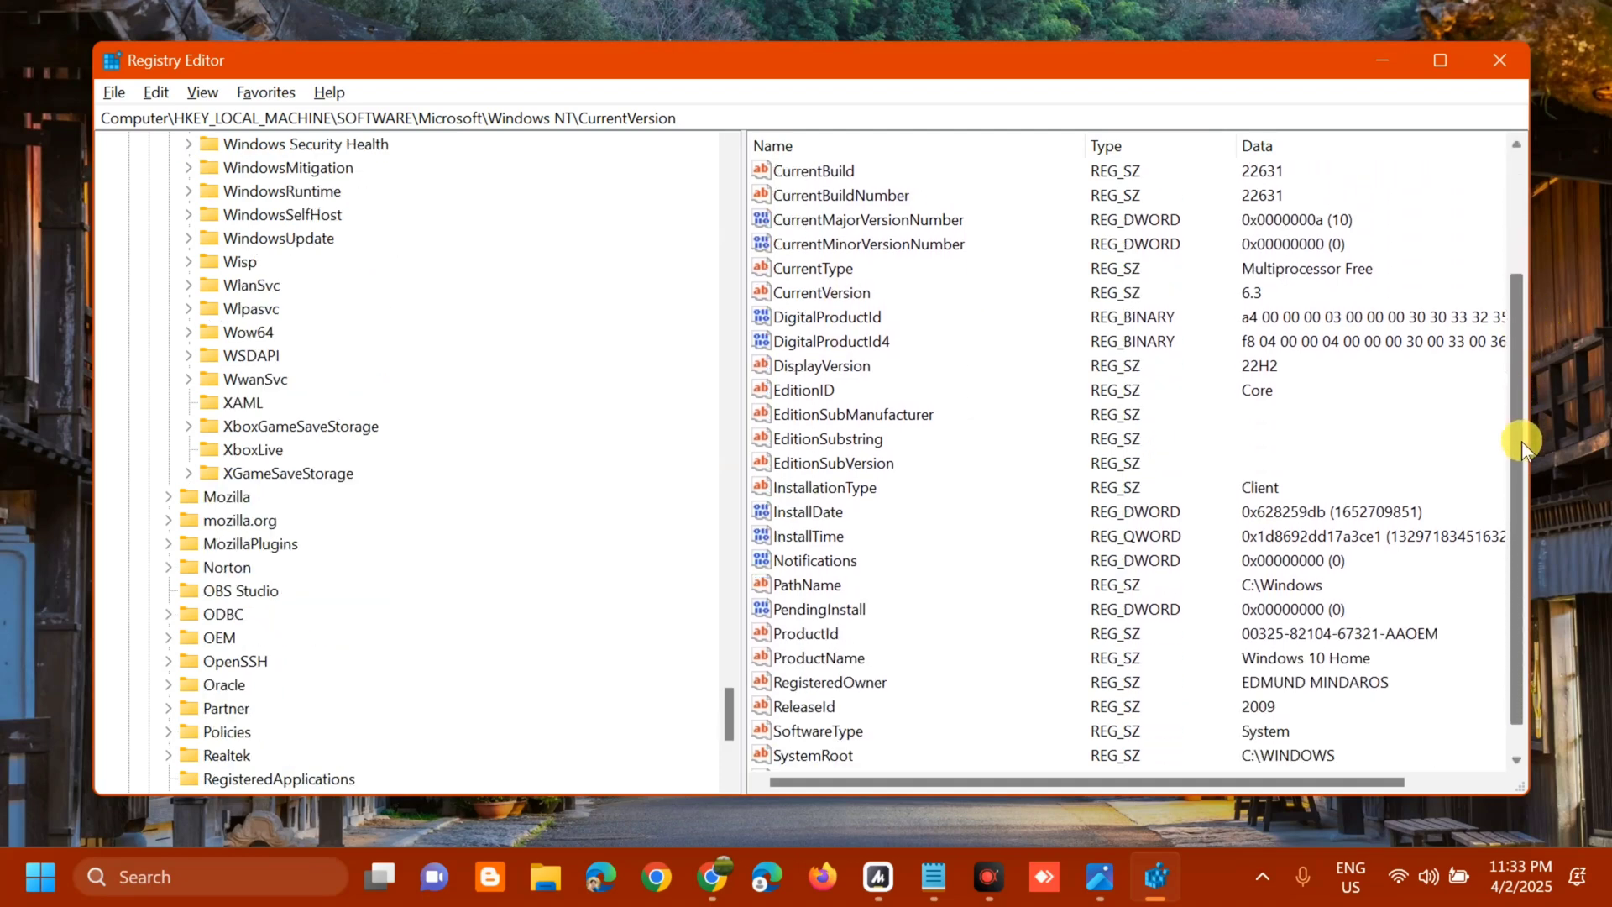
pyautogui.rightClick(839, 566)
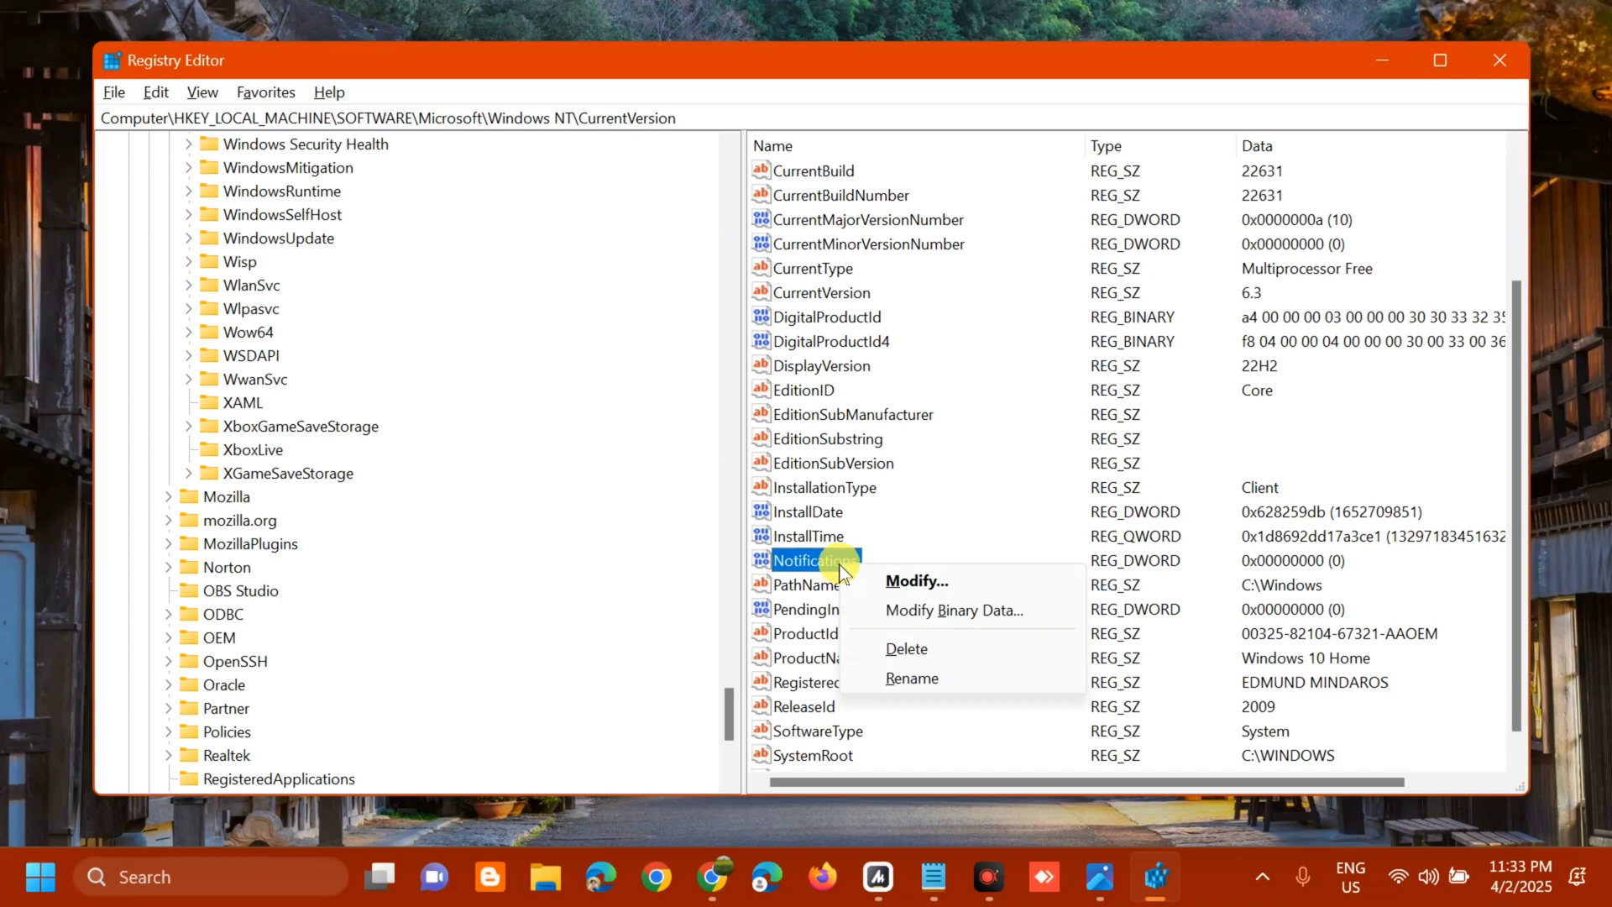
pyautogui.click(915, 653)
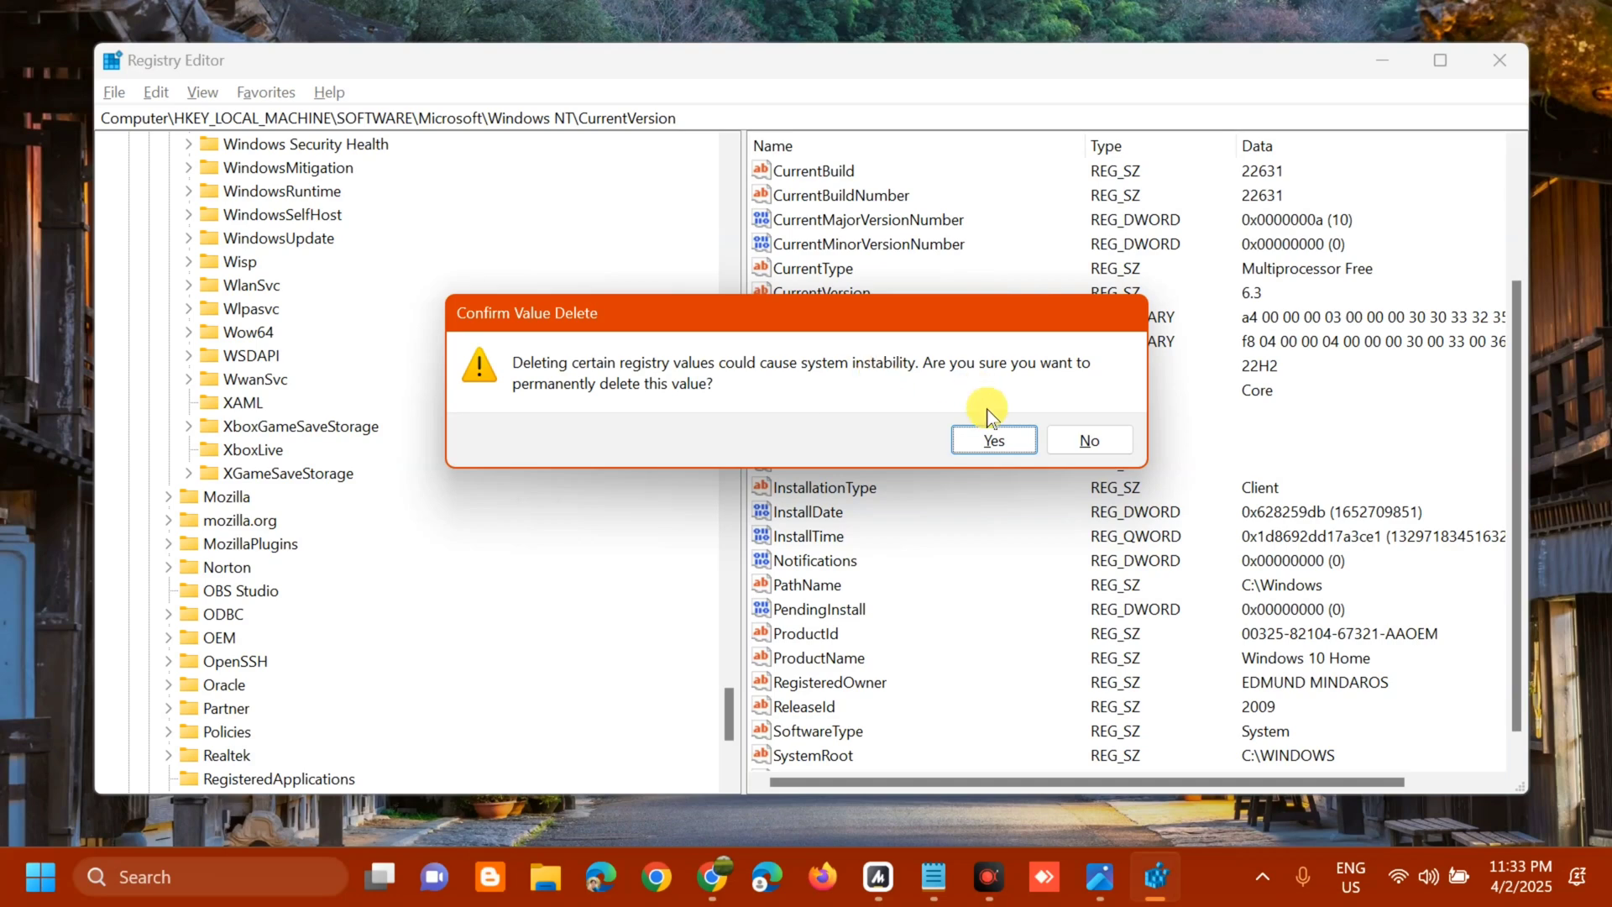
pyautogui.click(993, 440)
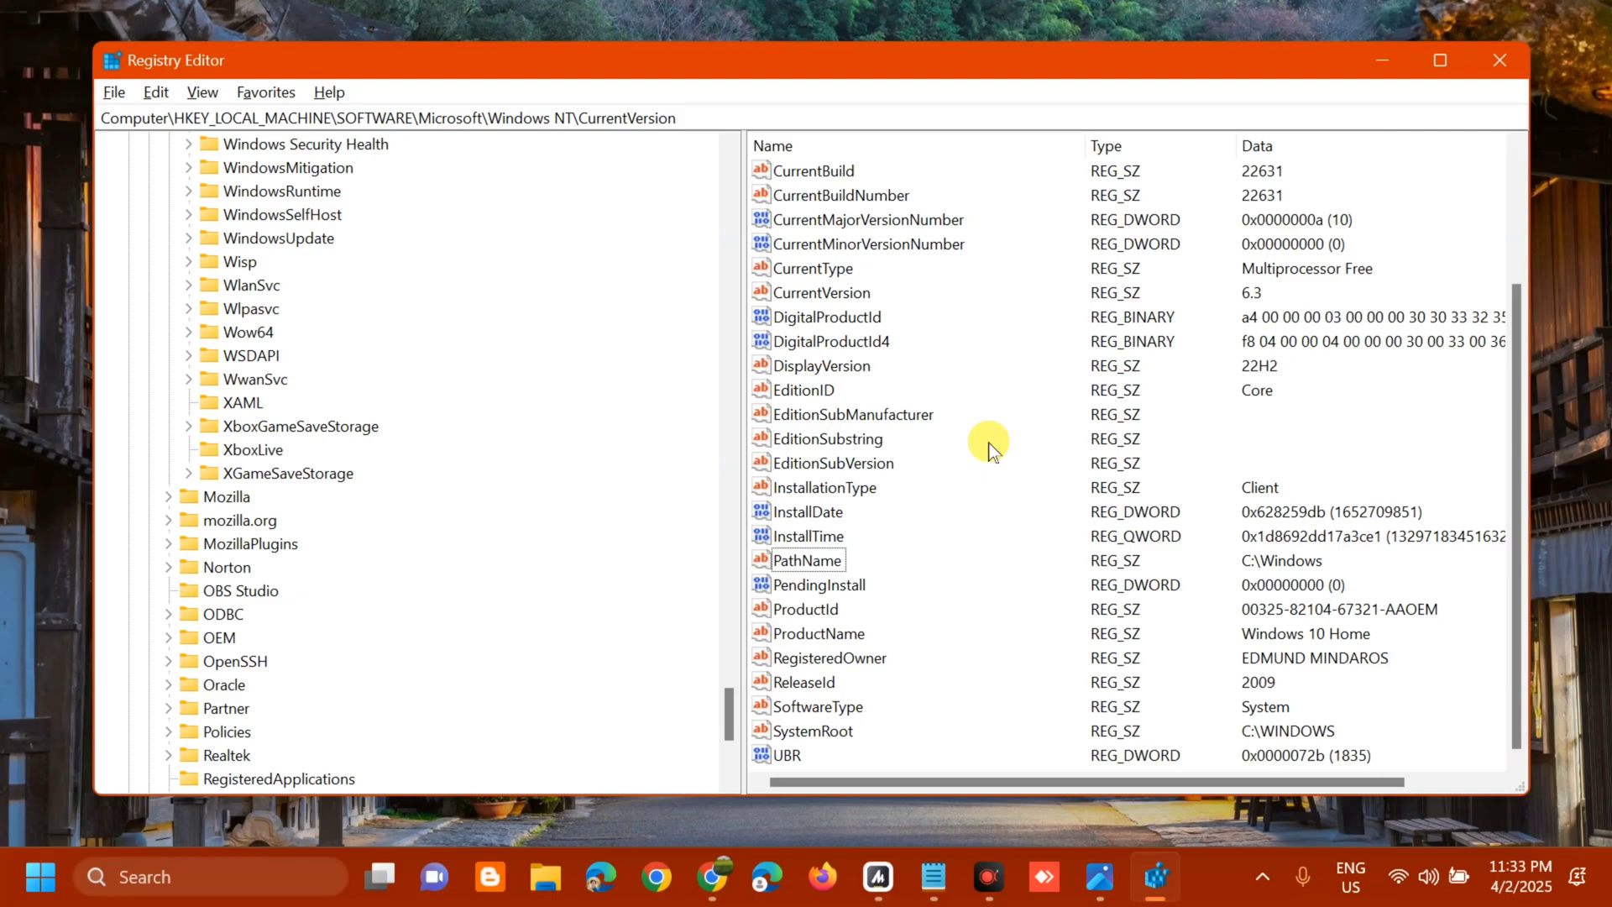
# - Minimise Registry Editor, show the Start power menu's Restart option, then dismiss it
pyautogui.click(1380, 57)
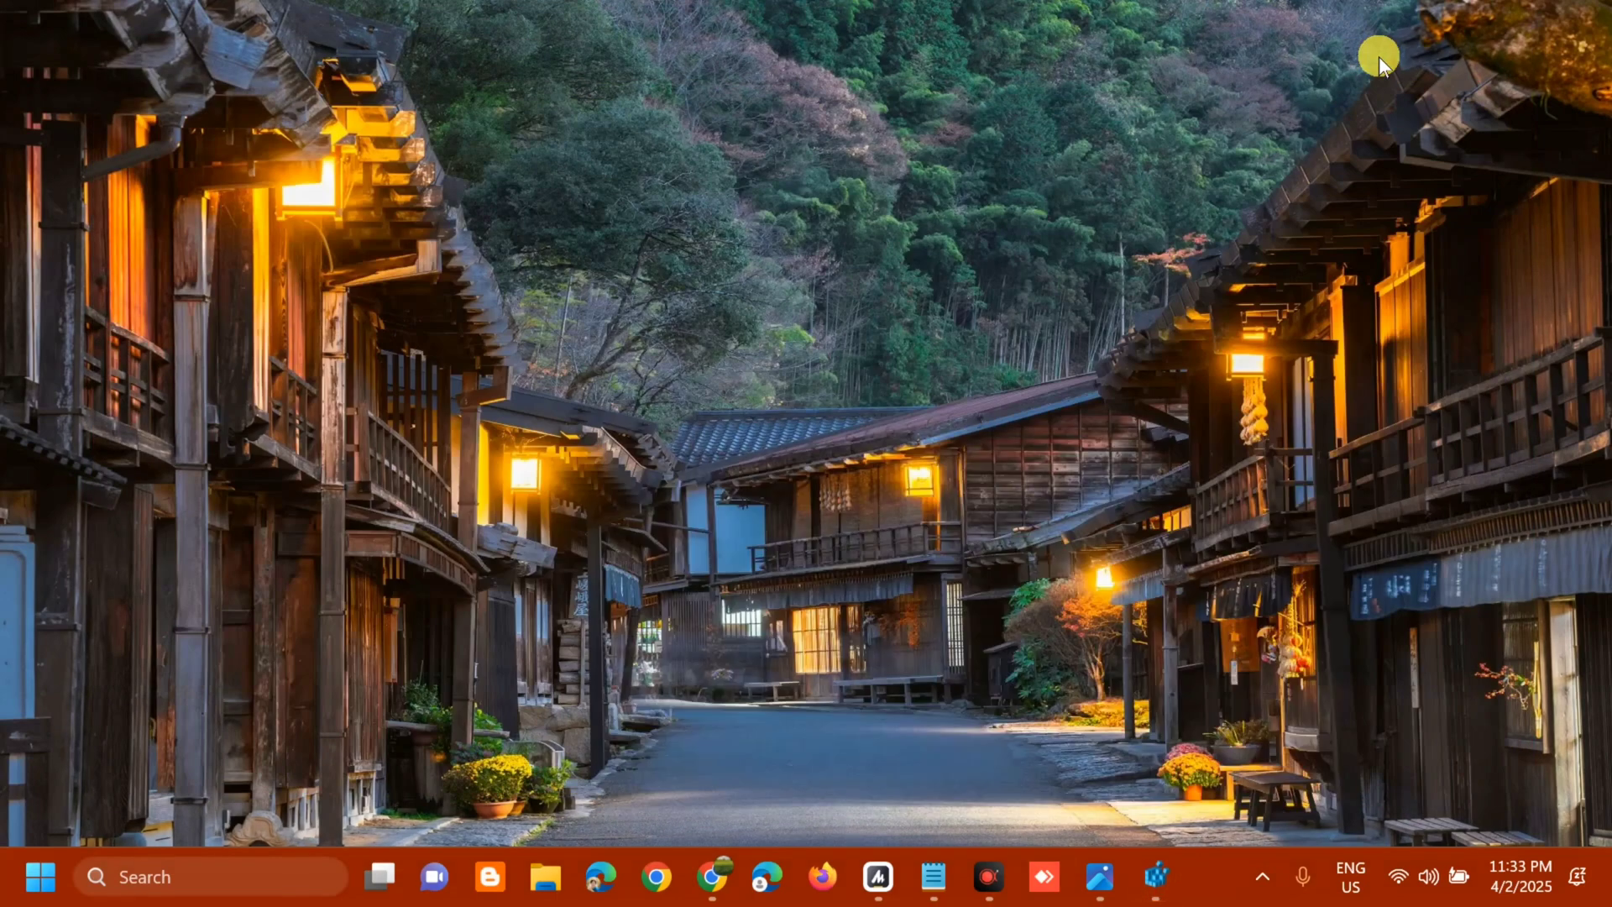
pyautogui.click(37, 879)
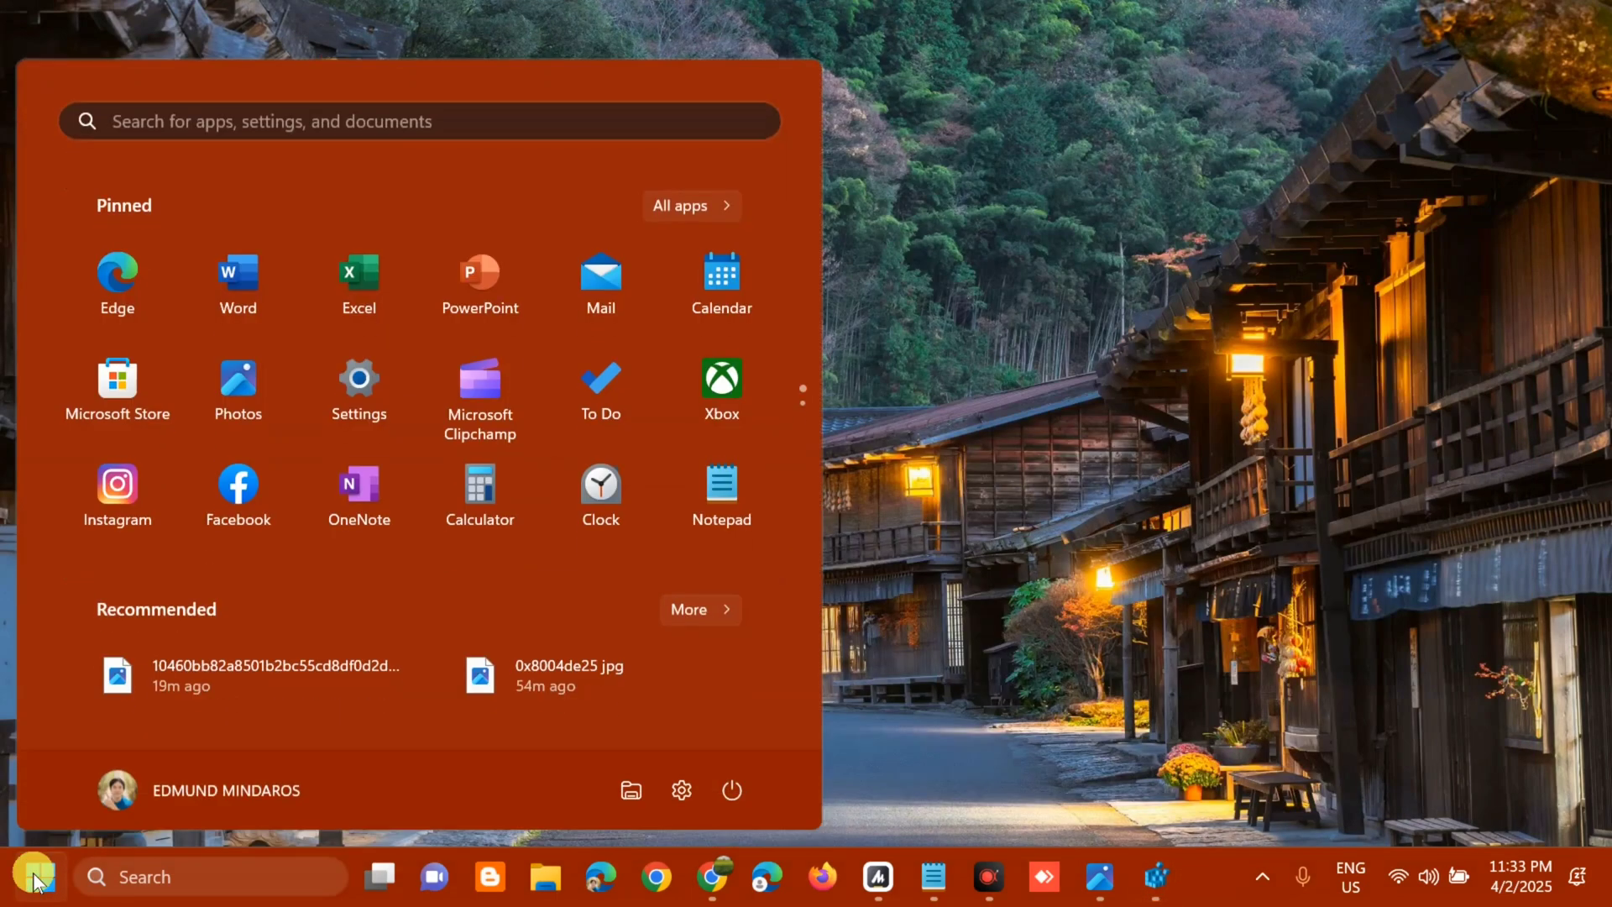
pyautogui.click(722, 789)
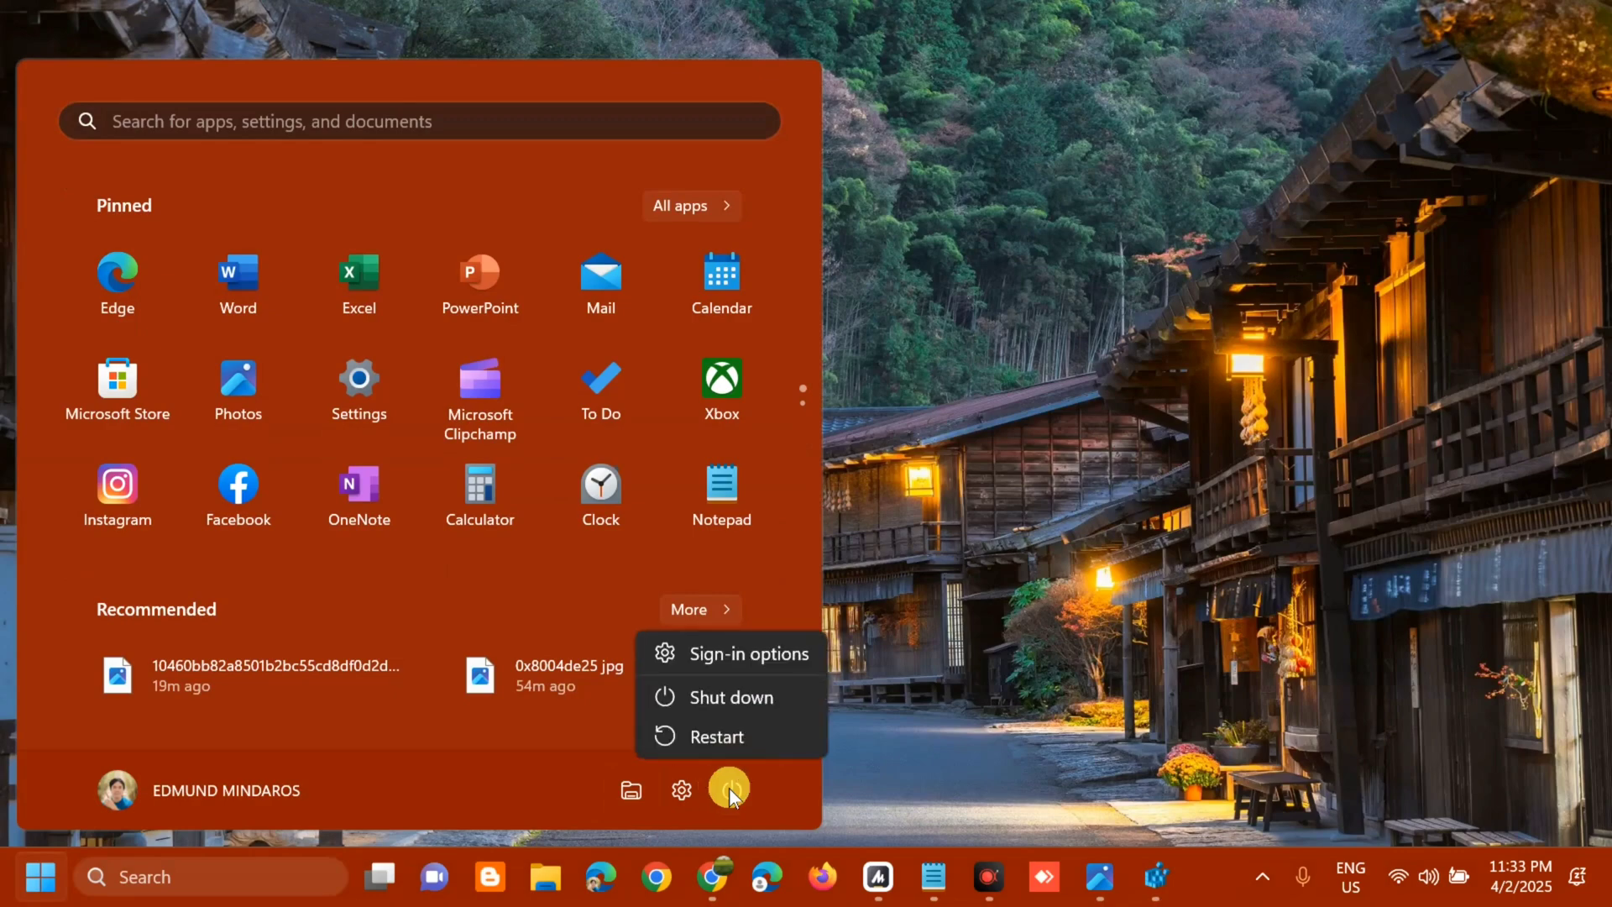
pyautogui.click(1044, 548)
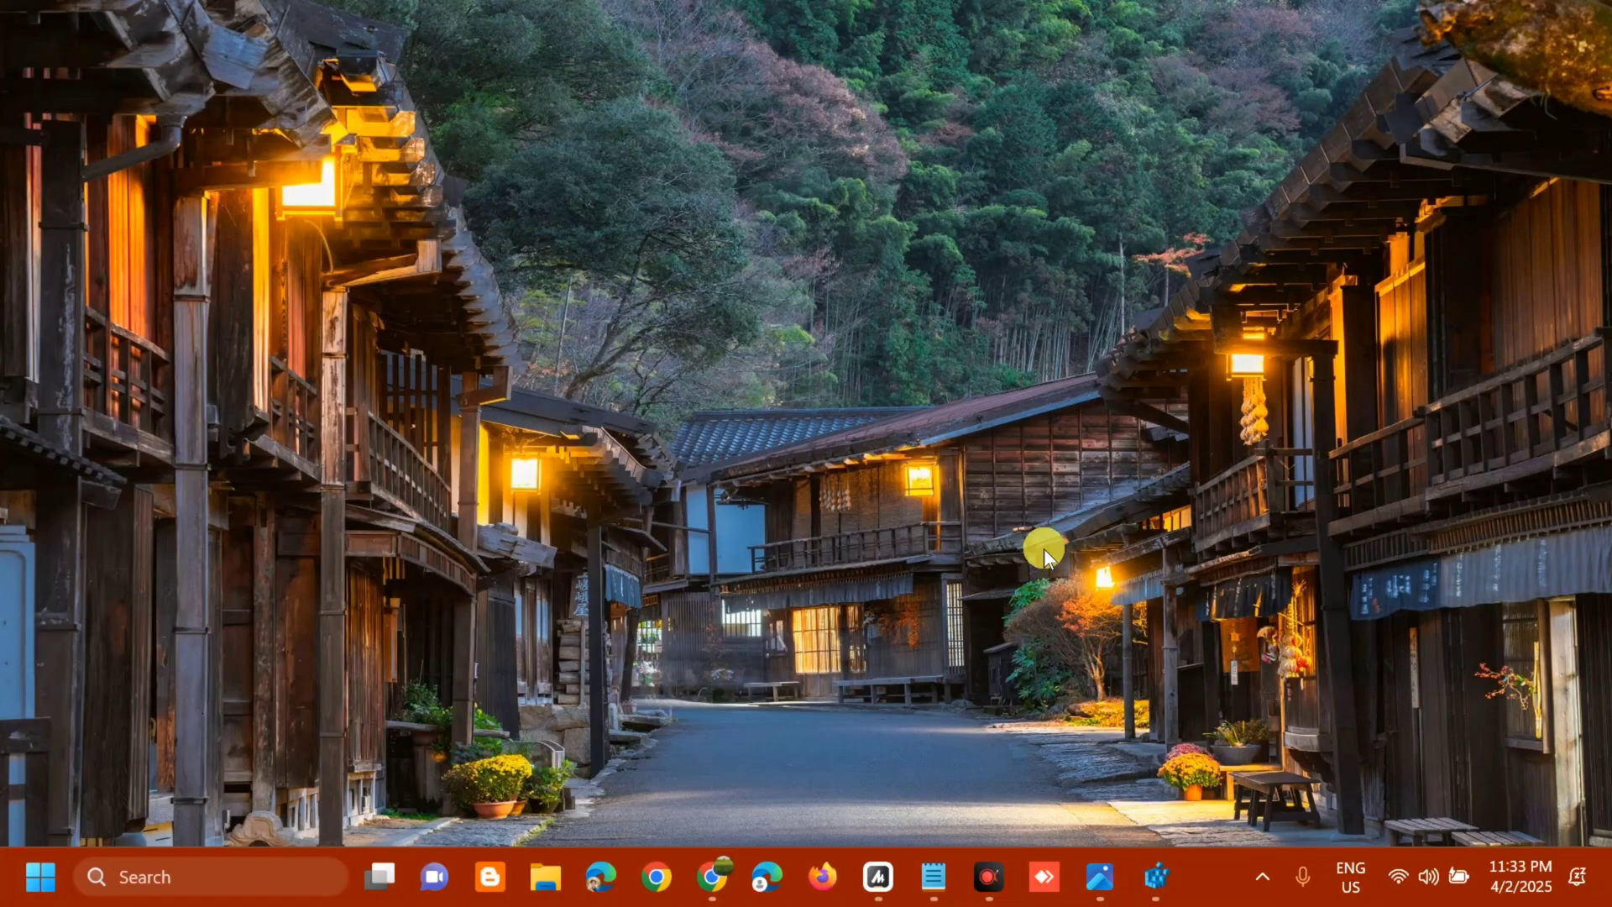